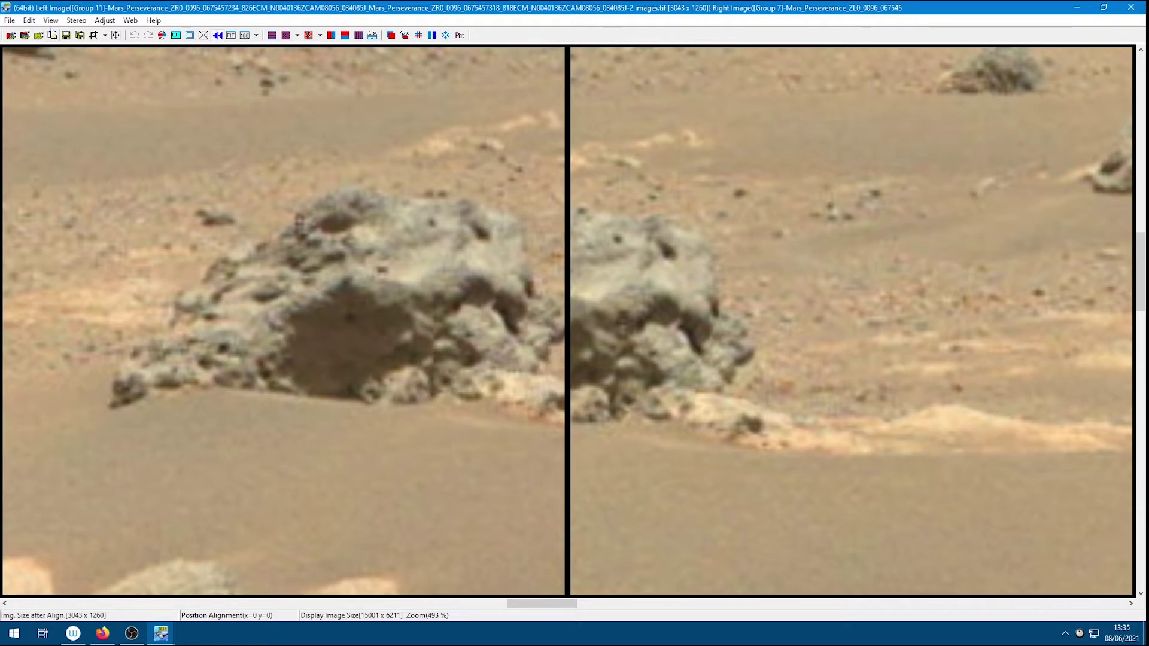
drag(351, 321, 387, 357)
scroll(306, 346, down, 1)
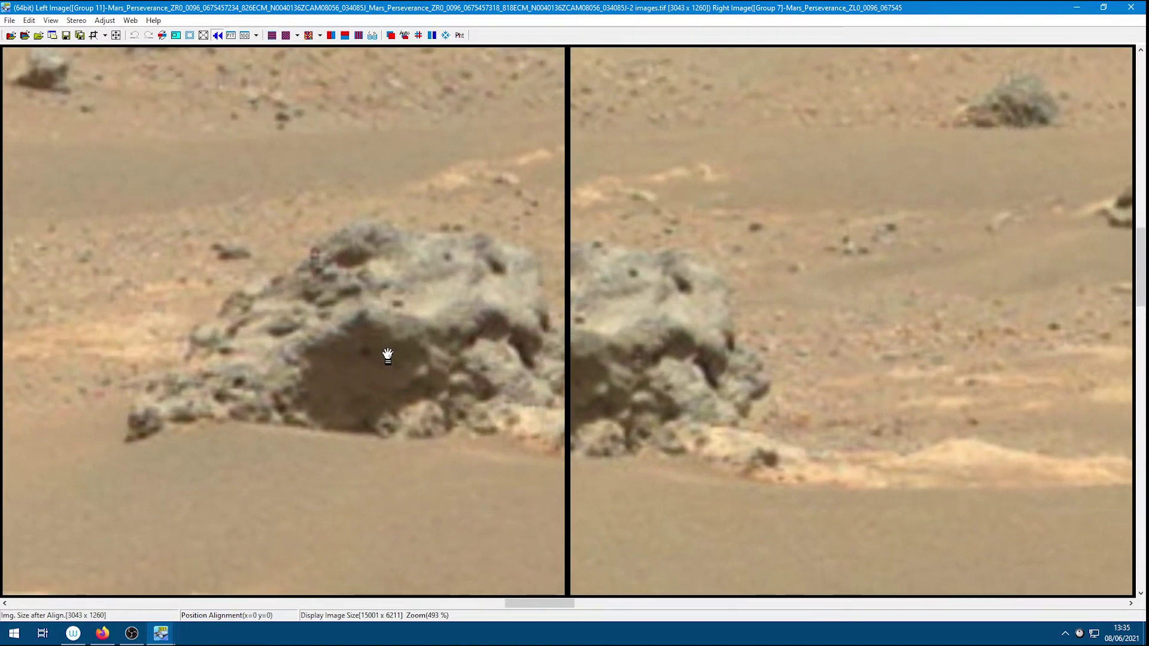
scroll(390, 353, down, 3)
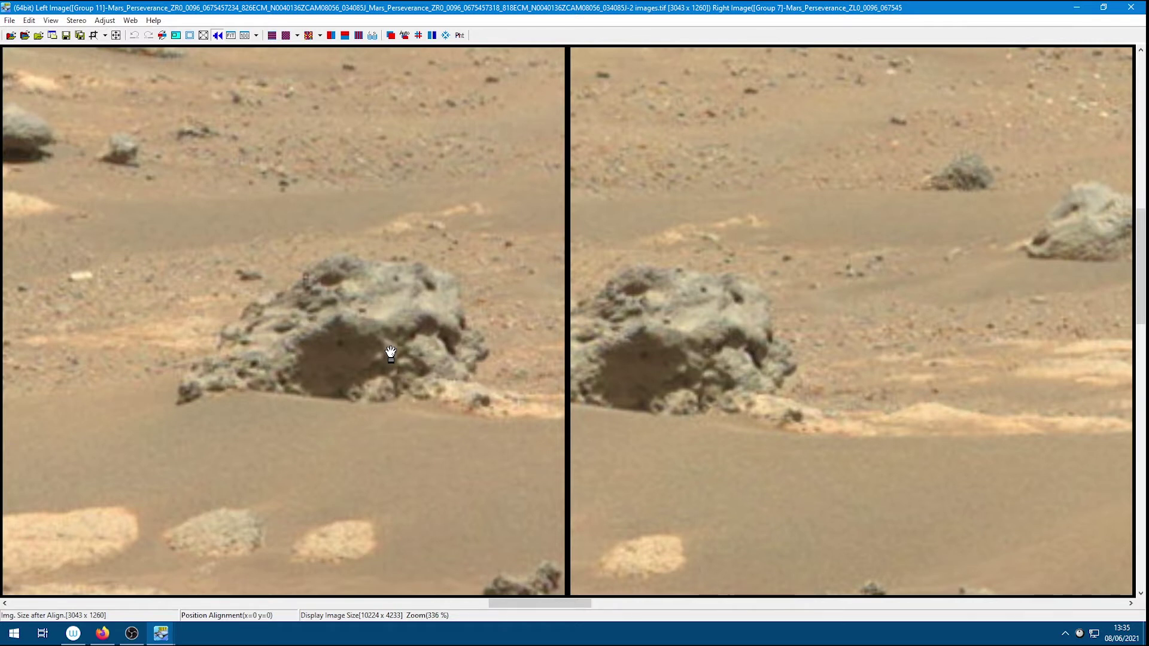
scroll(359, 336, up, 2)
scroll(318, 339, up, 1)
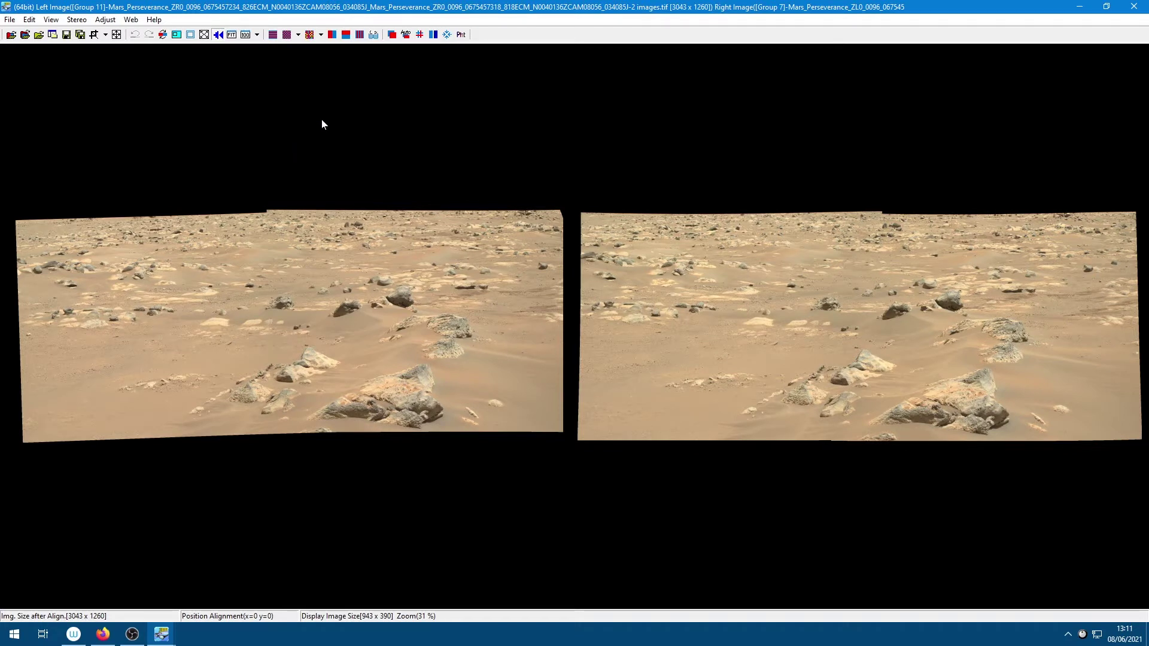
Step: Run the automatic alignment on the Mars stereo pair, dismiss its values report and check the aligned images
click(162, 36)
click(163, 36)
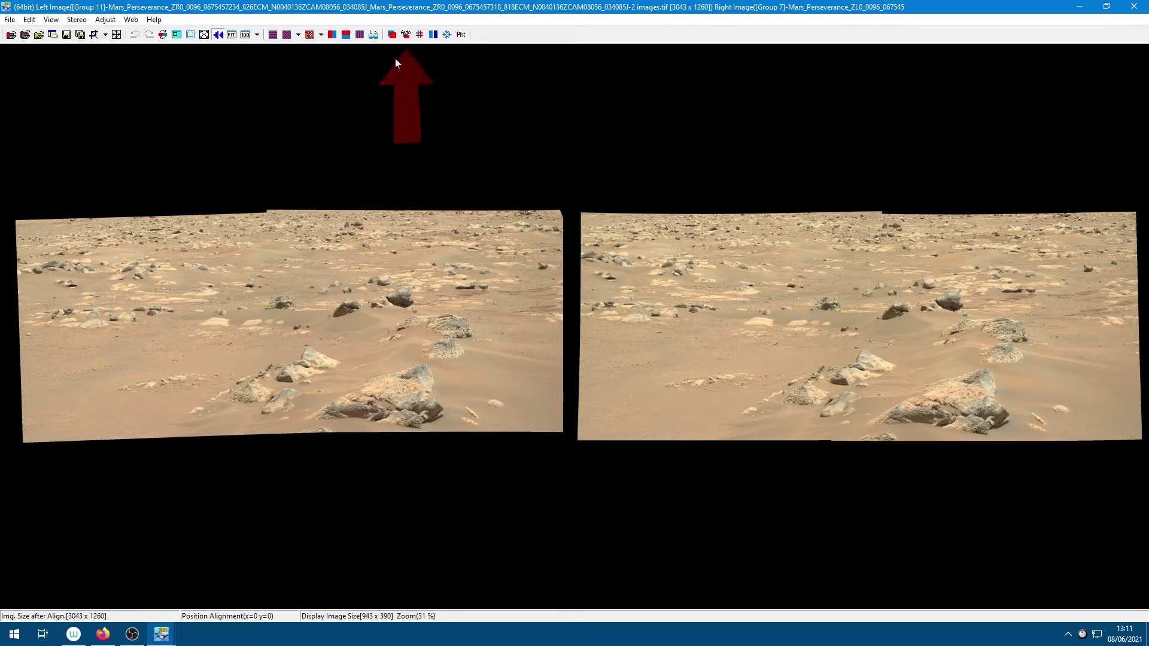
click(407, 36)
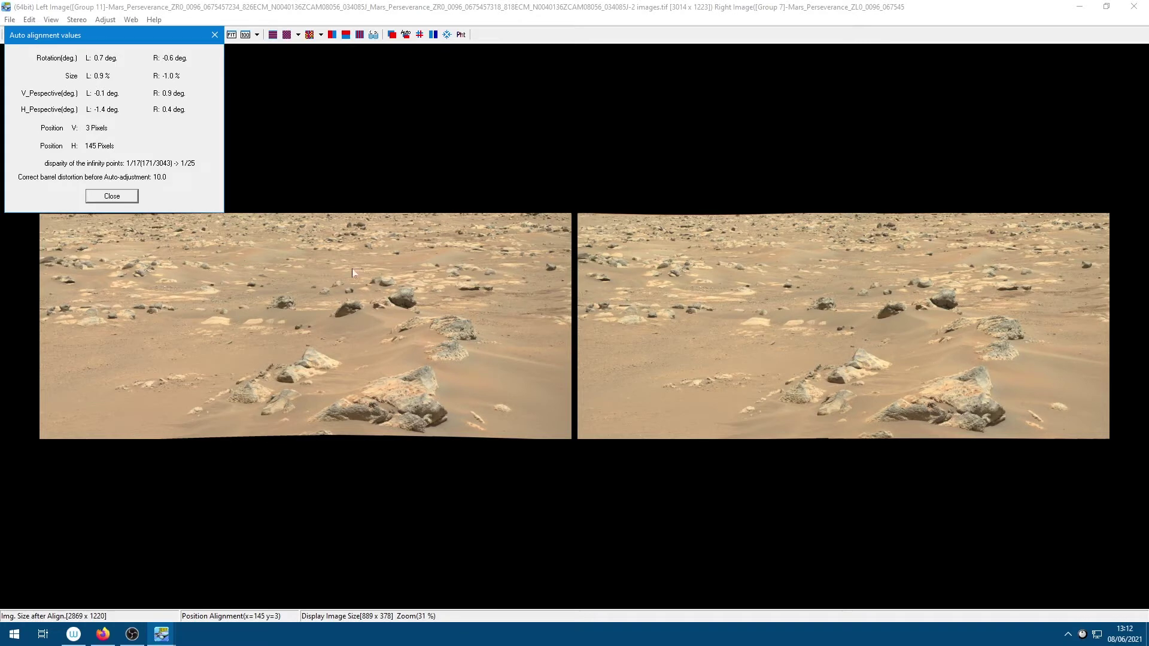
click(112, 197)
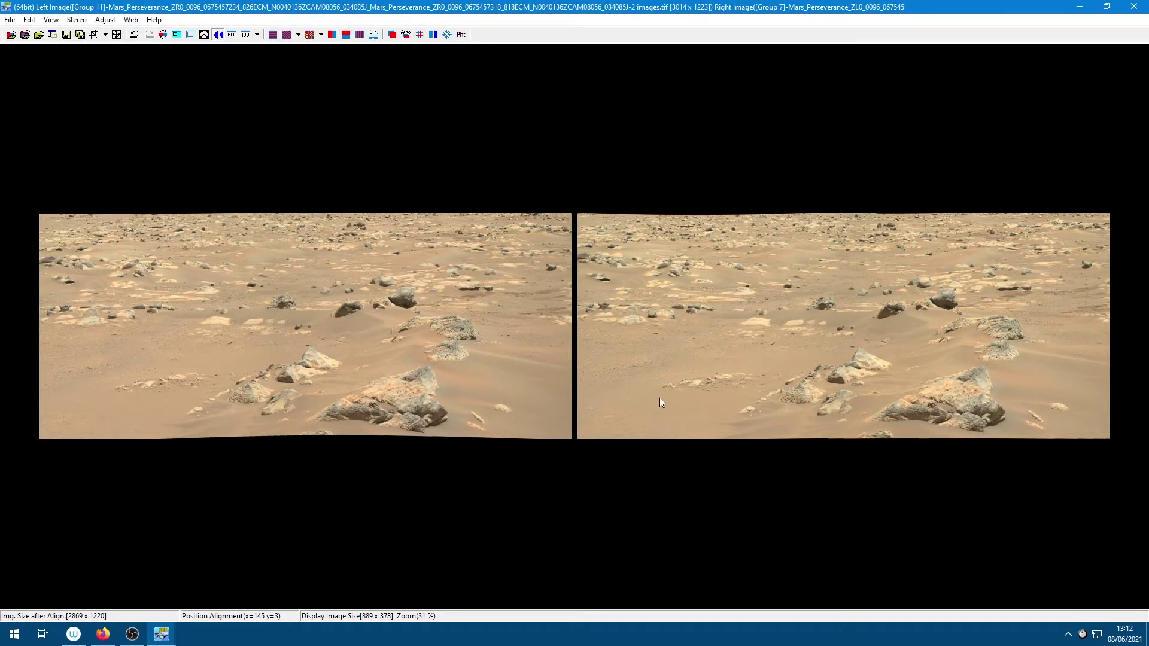
scroll(655, 396, up, 5)
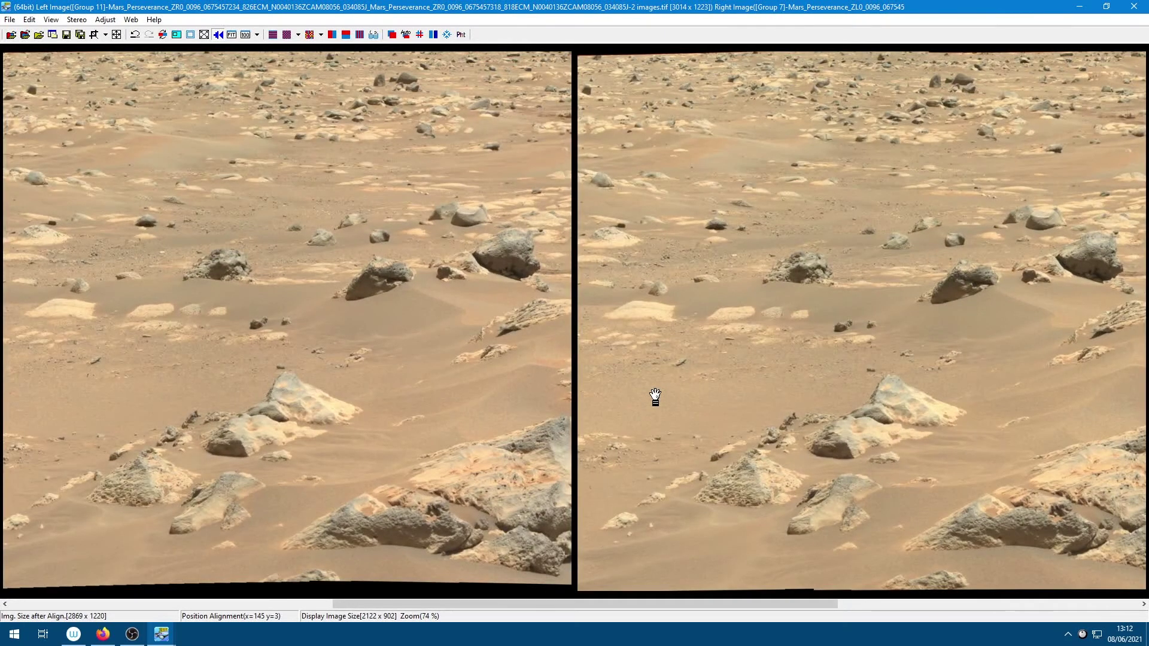
scroll(655, 398, down, 5)
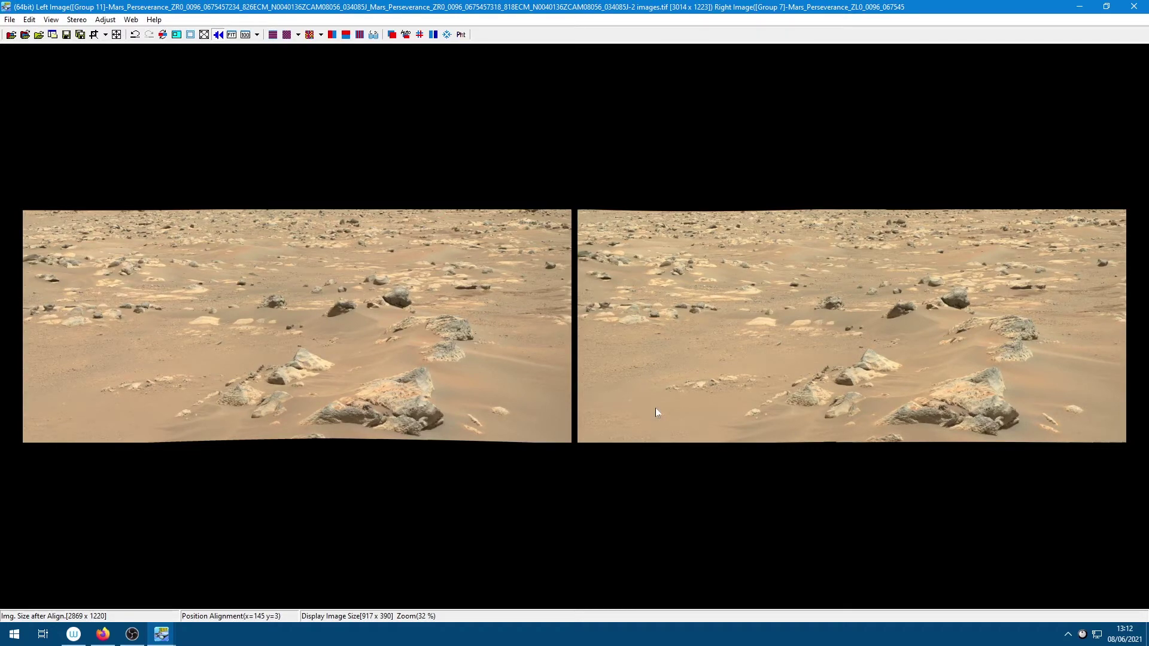
Step: Show the overlaid preview beneath the stereo pair and shift the horizontal alignment to x=73 to bring the foreground rocks together
key(F5)
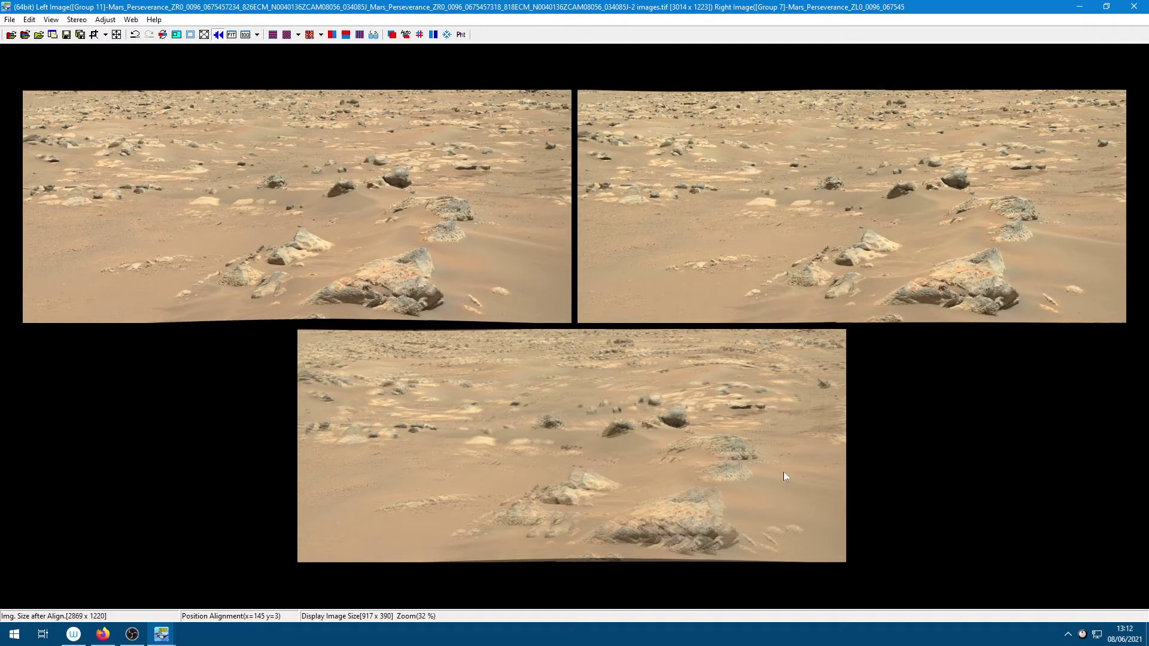
scroll(761, 538, up, 5)
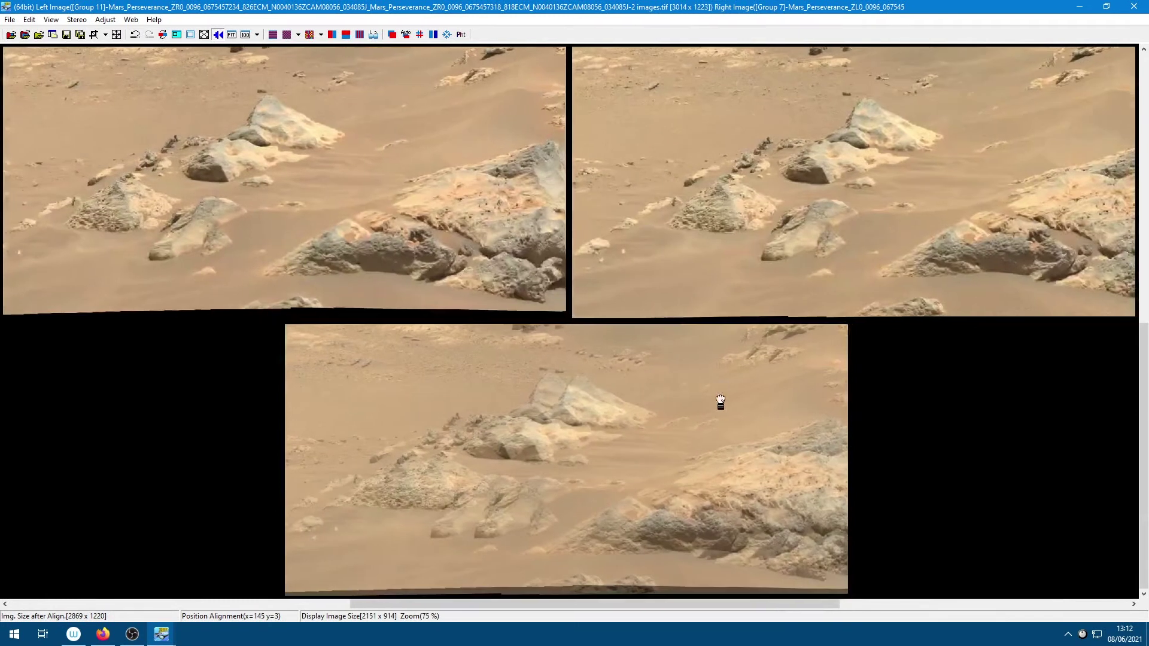
drag(721, 402, 703, 353)
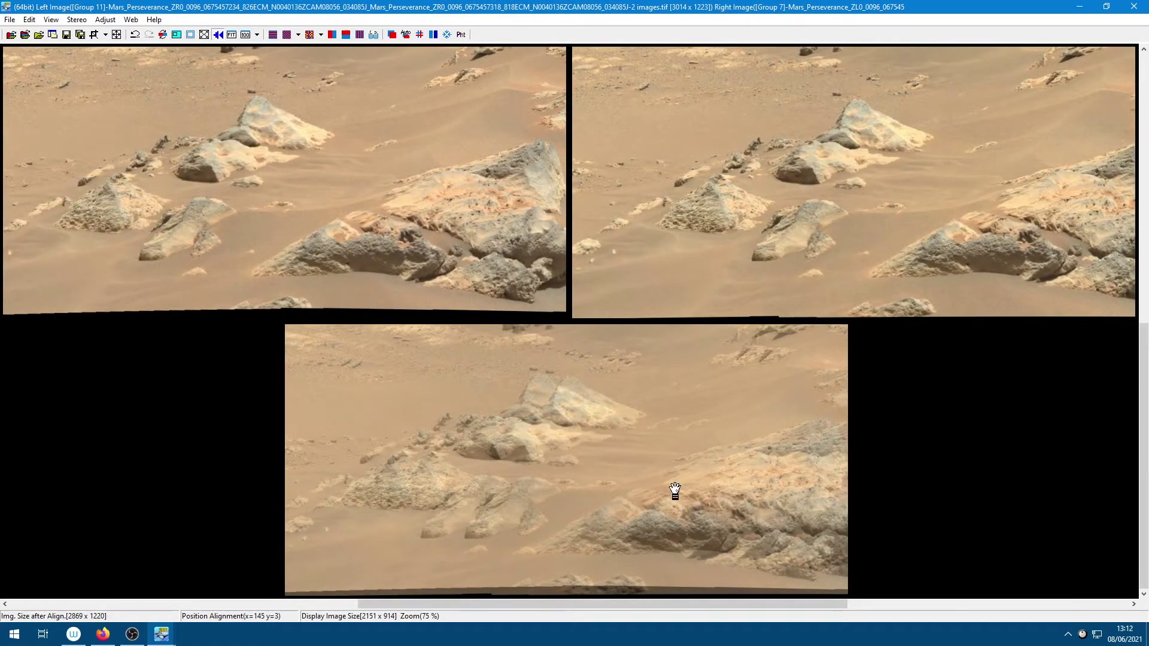
drag(673, 488, 668, 462)
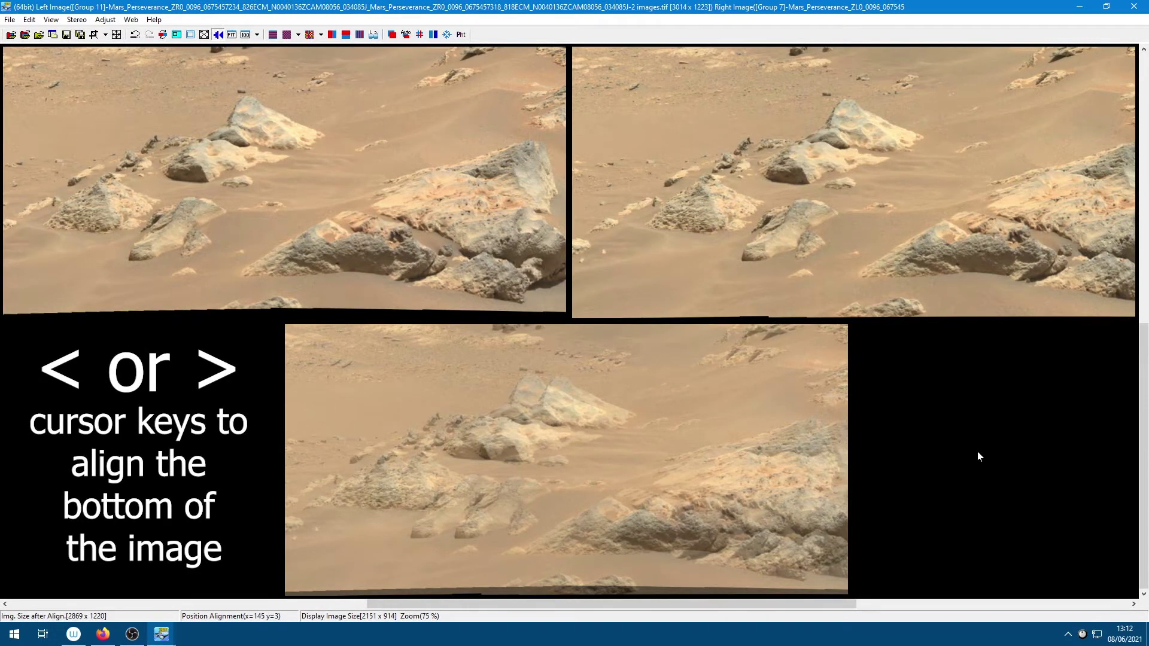
key(Left)
key(Left)
key(Left)
key(Left)
key(Left)
key(Left)
key(Left)
key(Left)
key(Left)
key(Left)
key(Left)
key(Left)
key(Left)
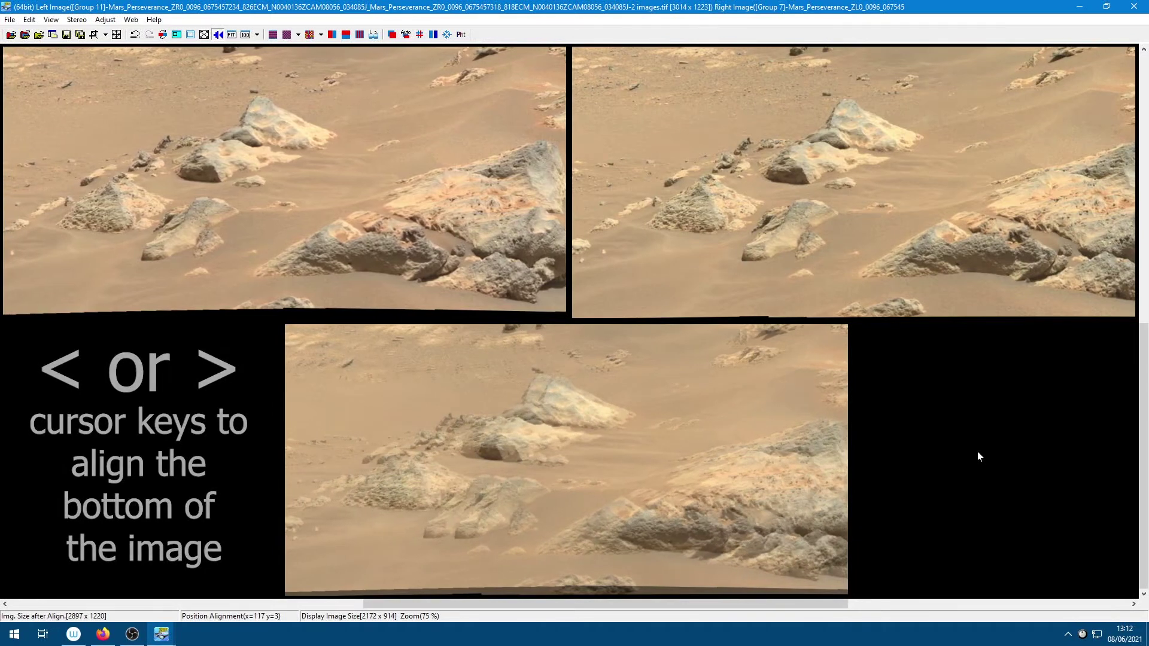
key(Left)
key(Left)
key(Left)
key(Left)
key(Left)
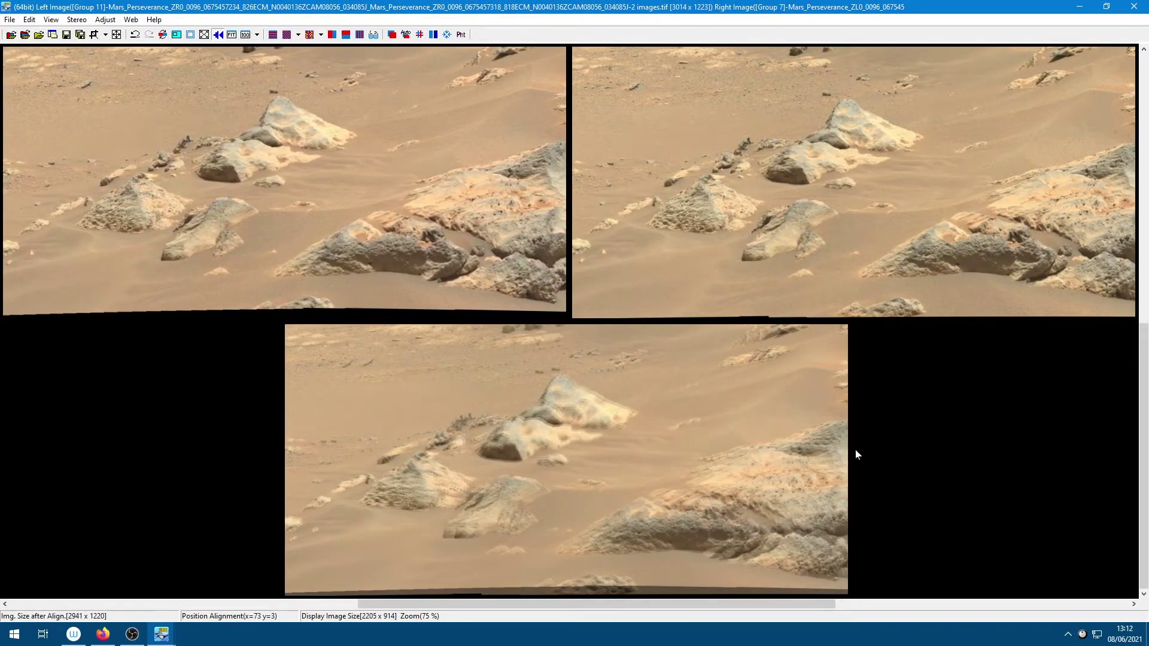
Step: Refine the horizontal alignment to x=29 so that the rocks along the image's lower edge overlap in the preview
scroll(739, 501, up, 5)
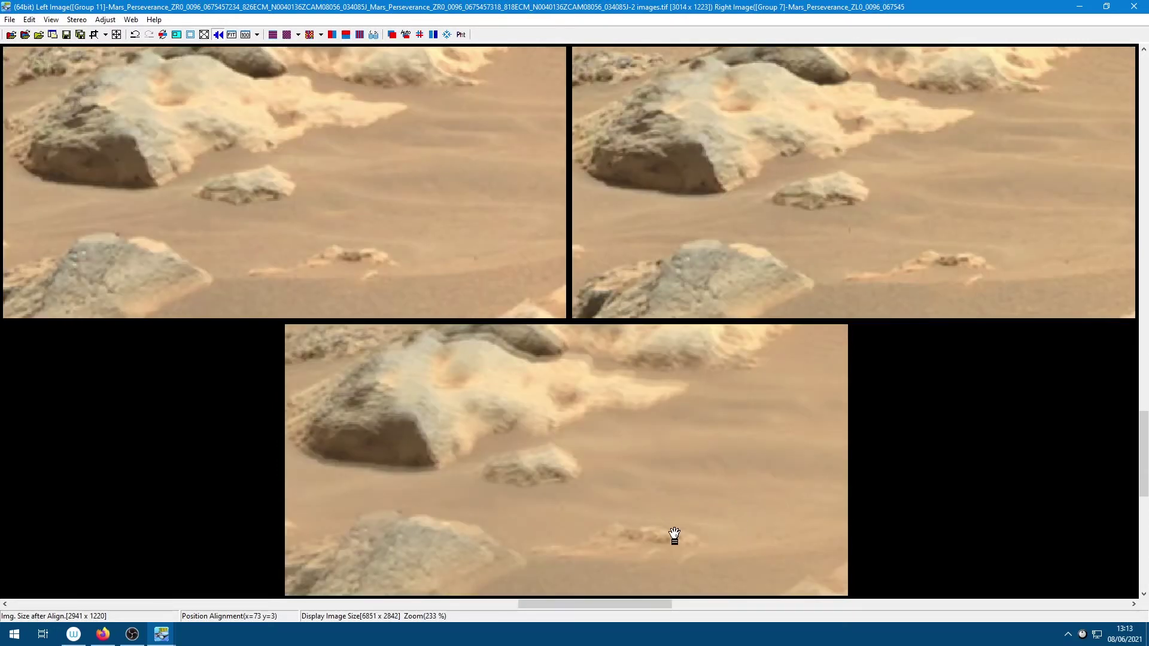
drag(674, 536, 816, 226)
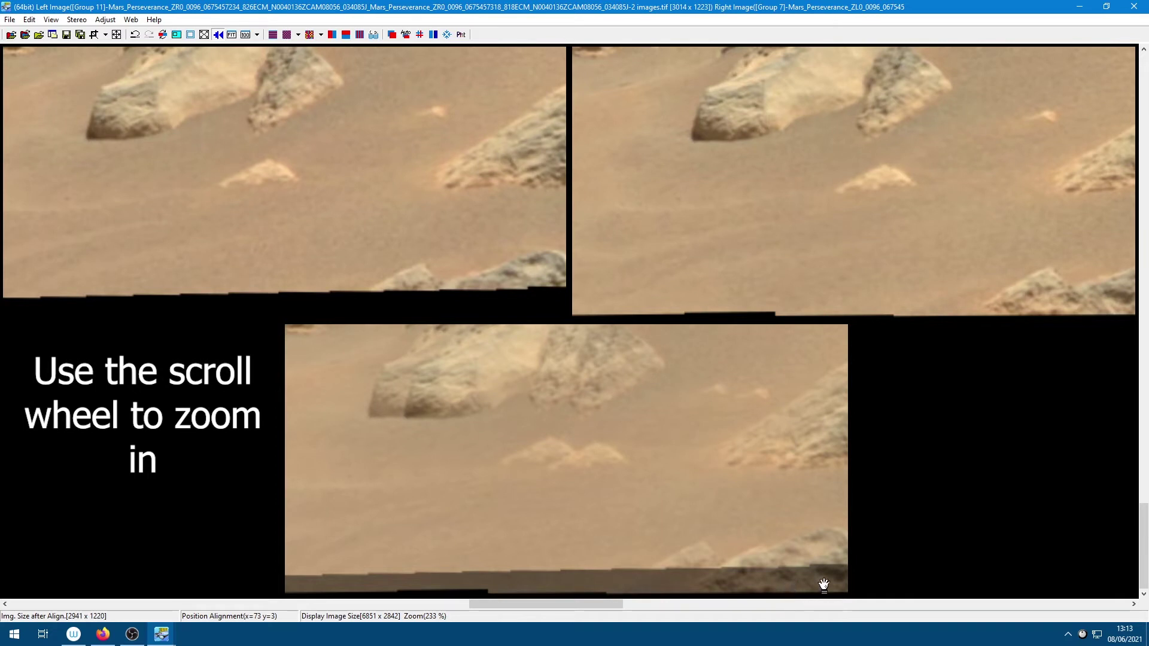
drag(796, 533, 603, 464)
scroll(615, 464, down, 5)
scroll(615, 464, down, 1)
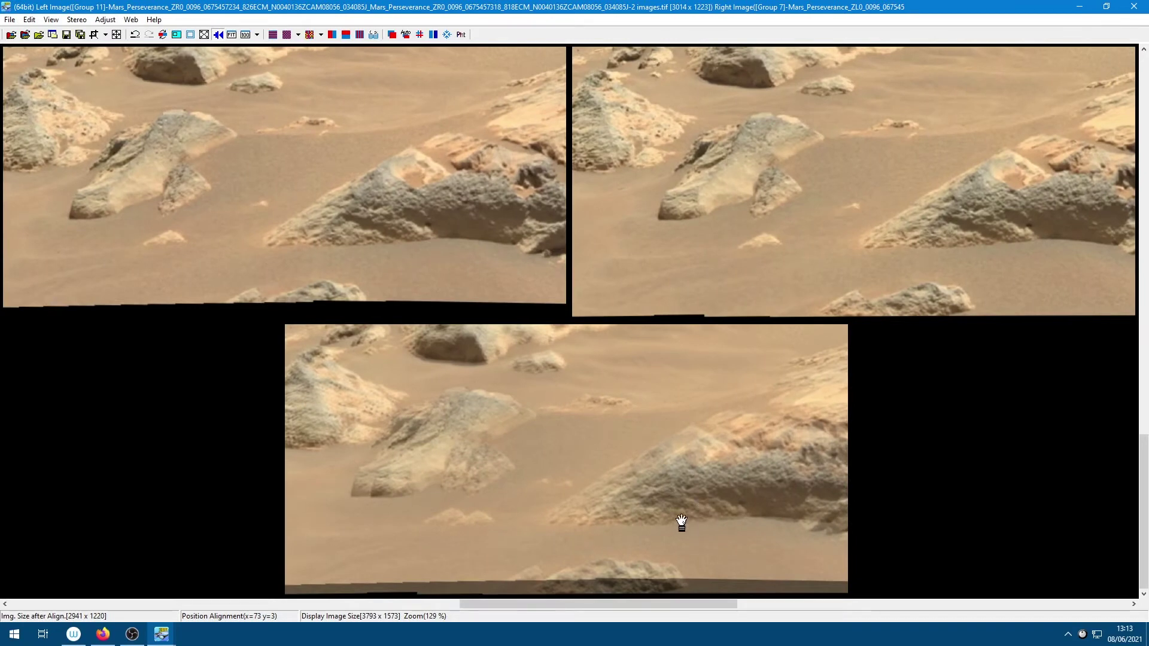
scroll(681, 523, up, 6)
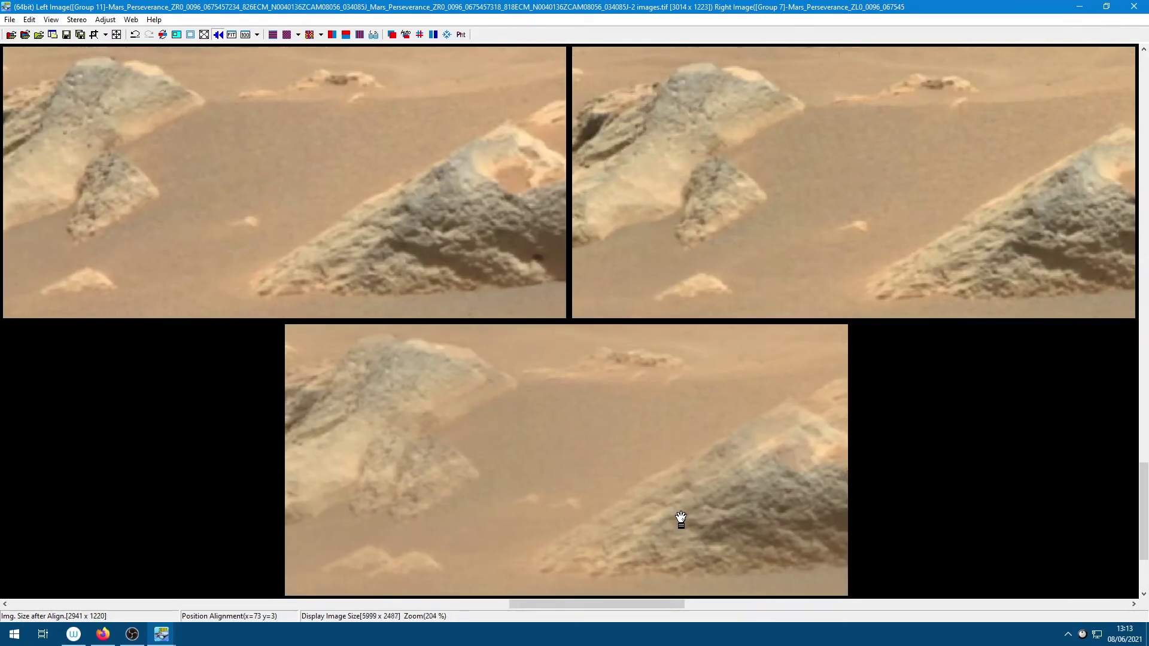
scroll(681, 521, down, 2)
drag(688, 523, 688, 418)
drag(733, 502, 736, 489)
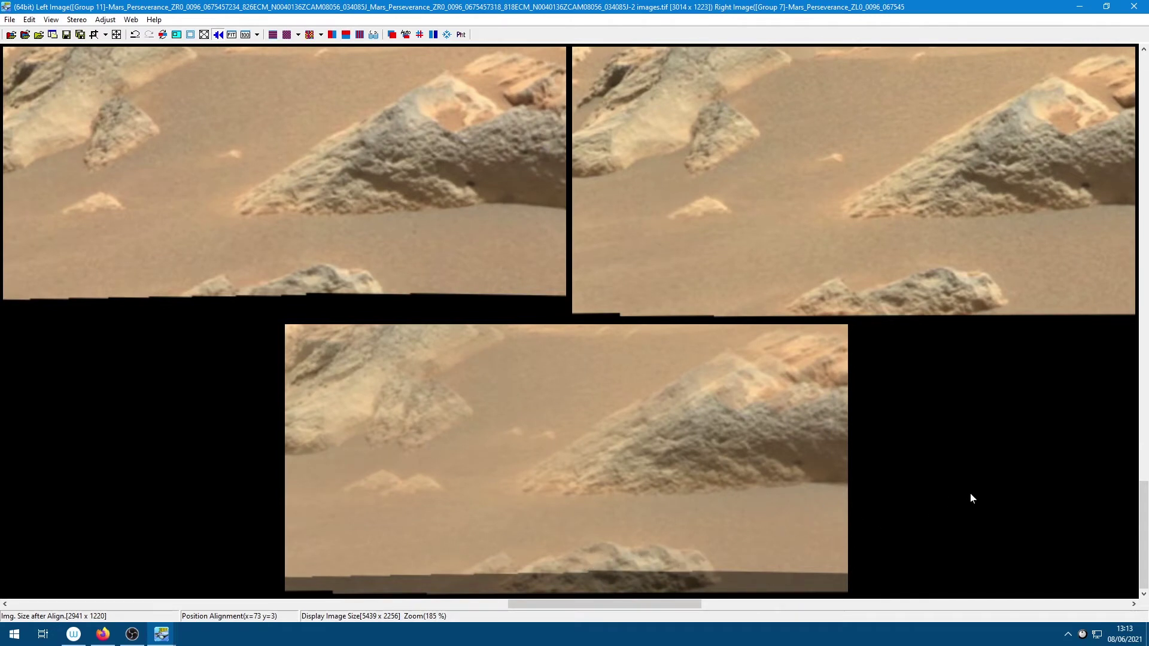
key(Left)
key(Left)
key(Left)
key(Left)
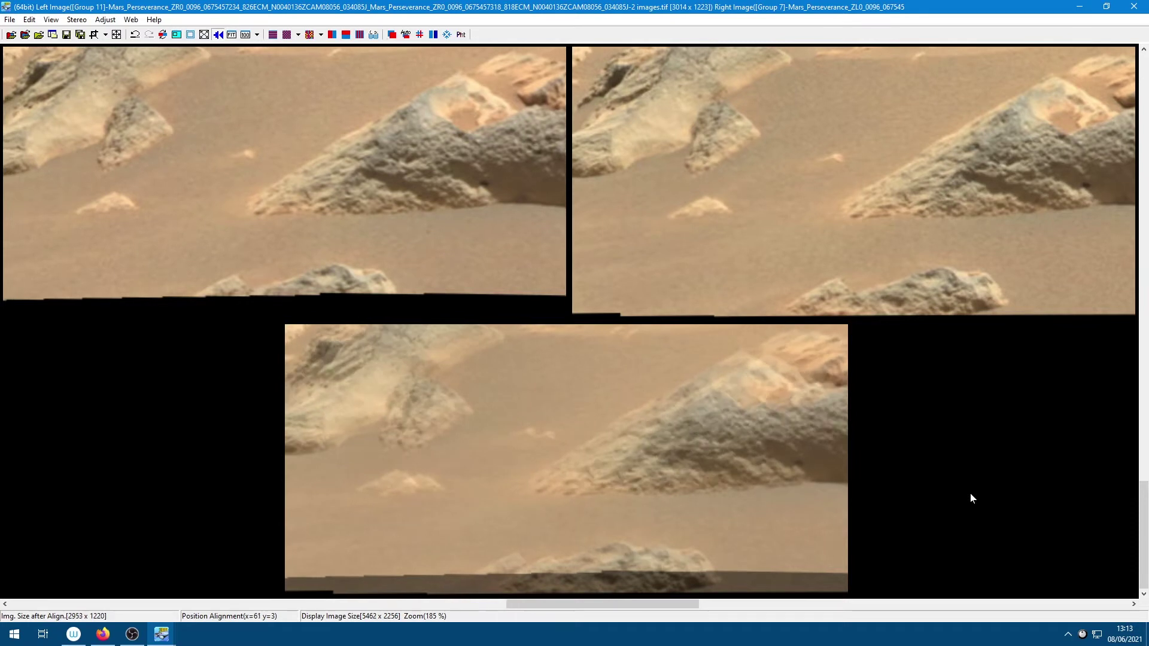
key(Left)
key(Left)
key(Left)
key(Left)
key(Left)
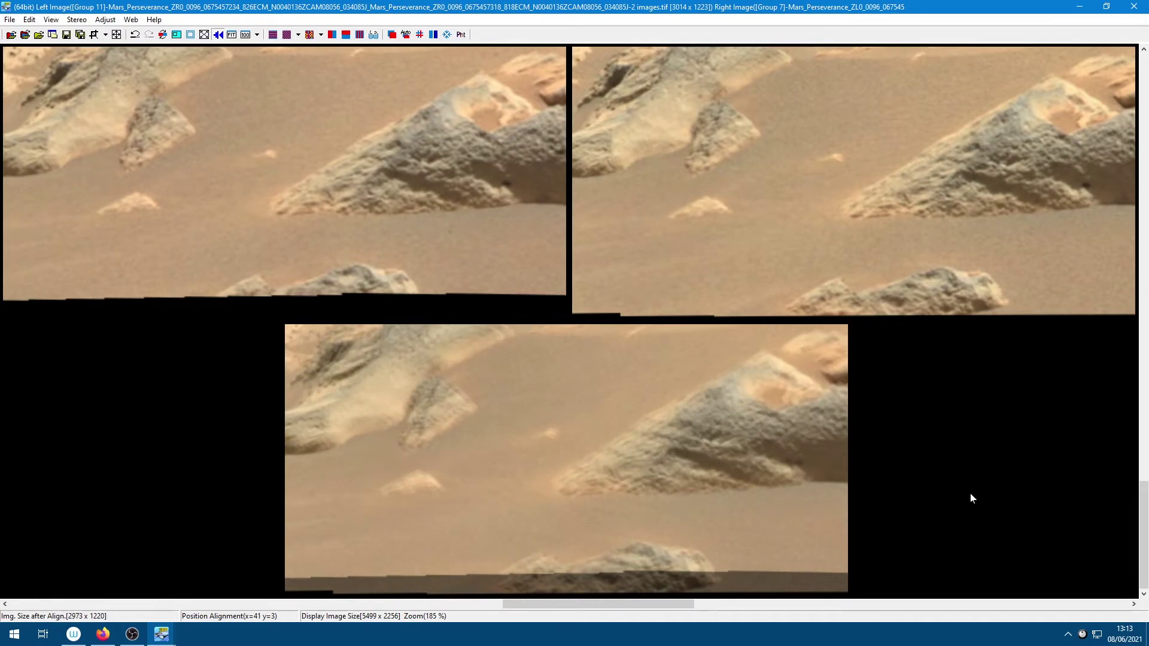
key(Left)
key(Left)
key(Left)
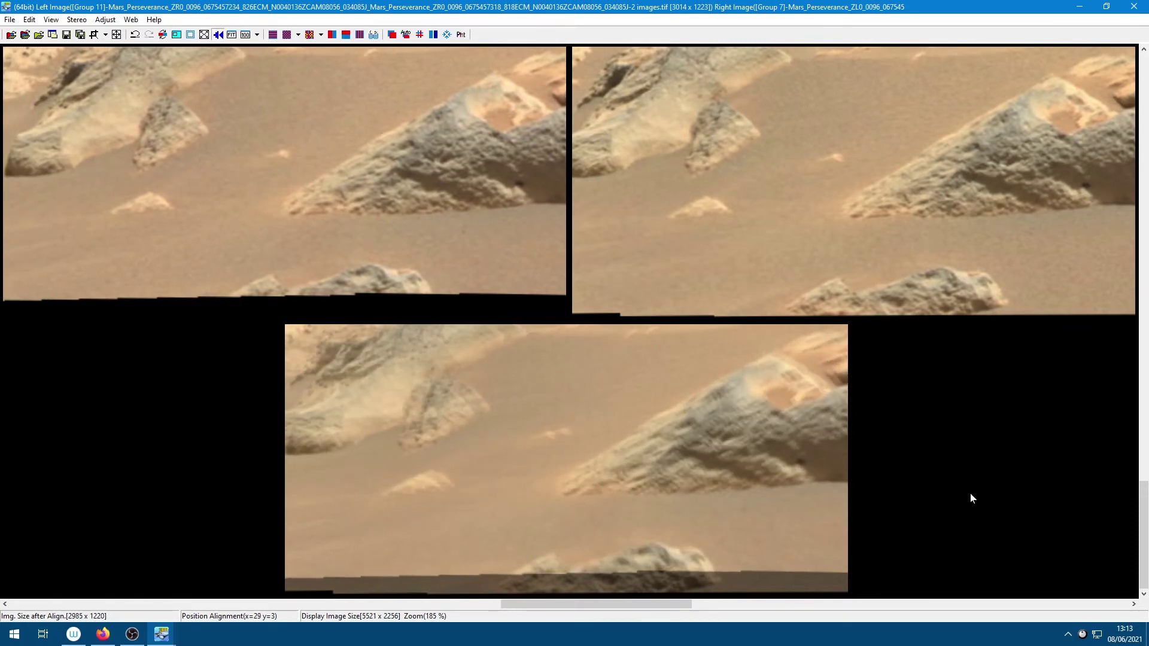
key(Right)
Step: Examine how the foreground rocks and the distant terrain overlap in the blended preview
scroll(708, 484, down, 3)
scroll(708, 484, down, 1)
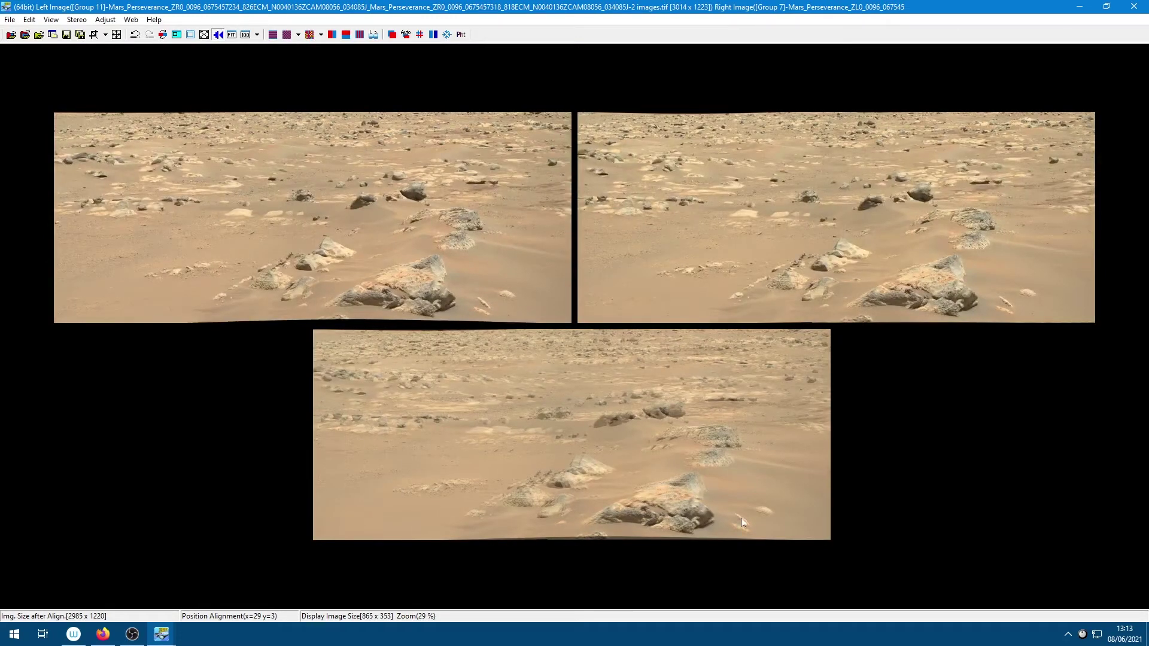
scroll(602, 537, up, 3)
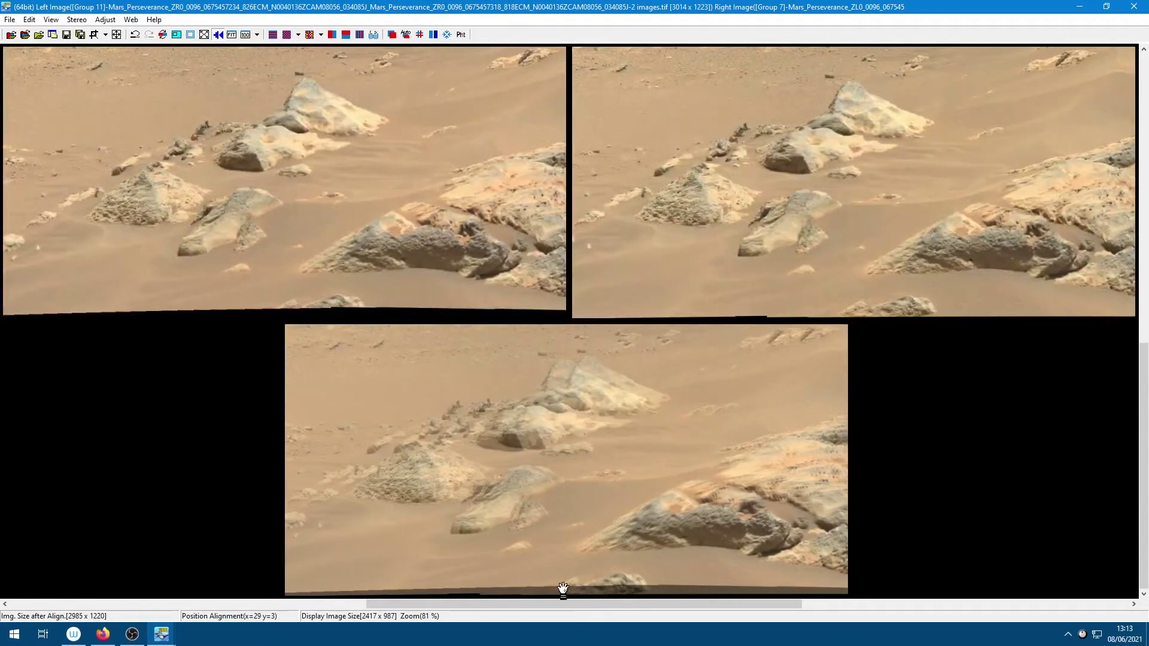
scroll(654, 585, up, 2)
drag(654, 584, 639, 353)
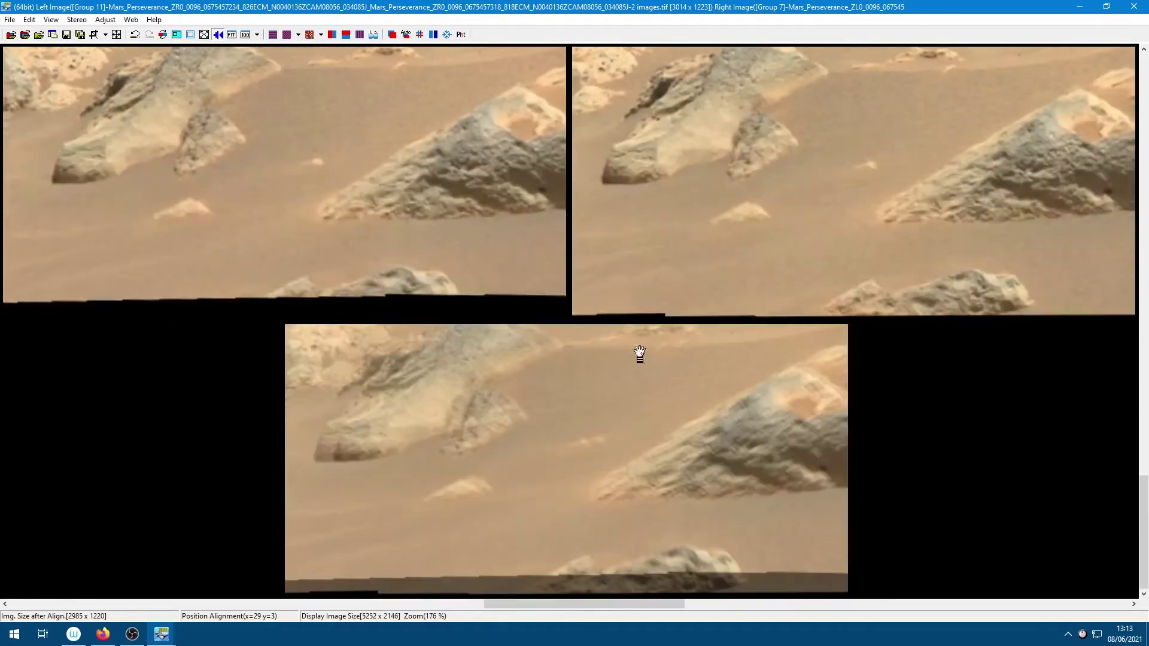
drag(701, 523, 660, 465)
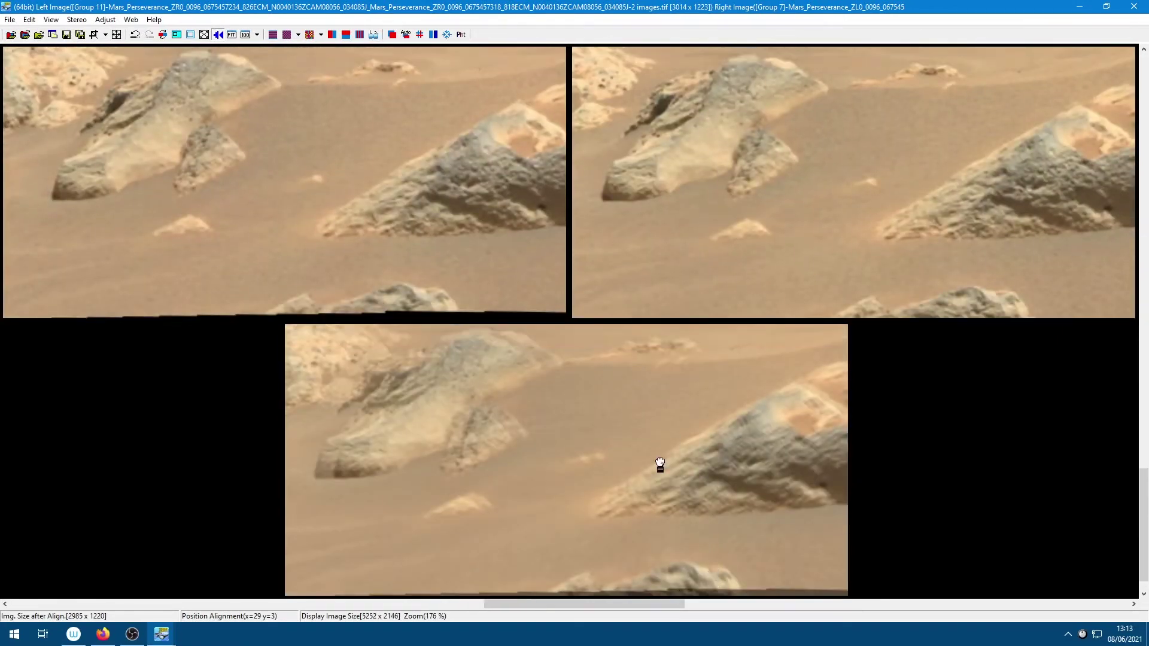
drag(674, 385, 726, 575)
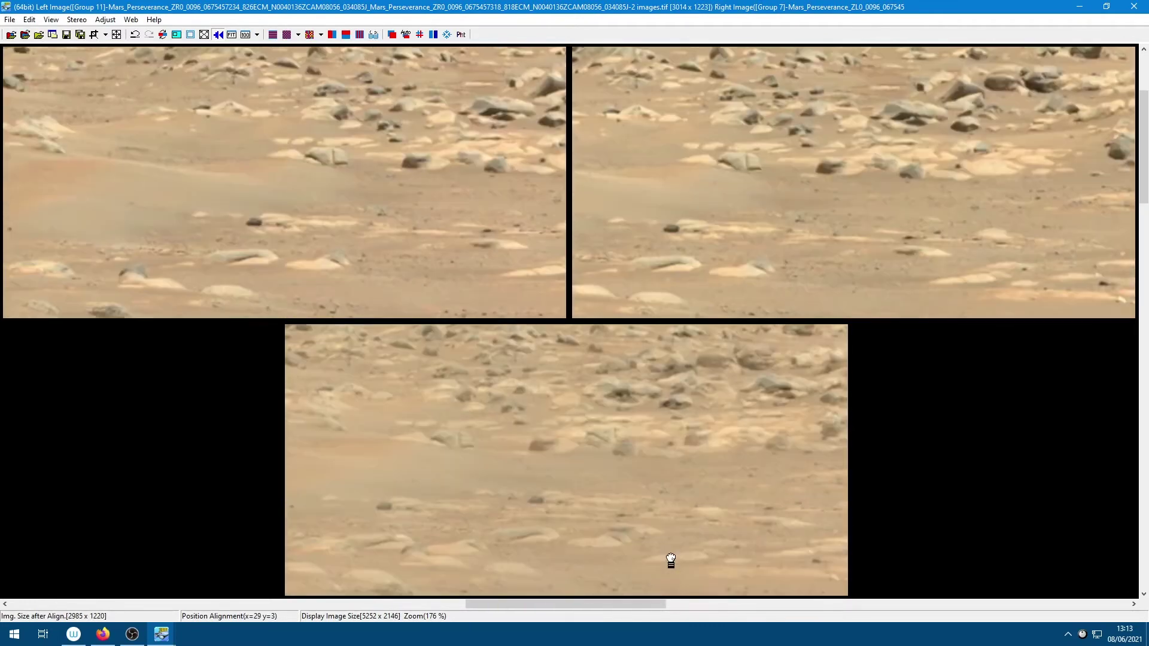
scroll(671, 560, down, 2)
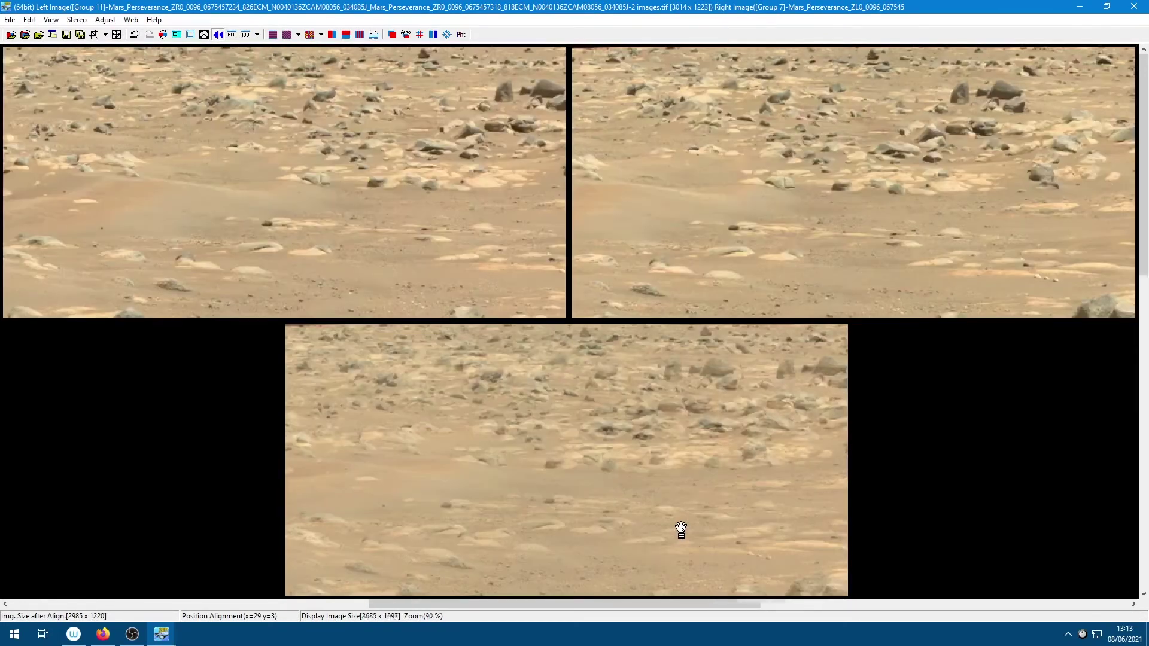
scroll(681, 530, down, 2)
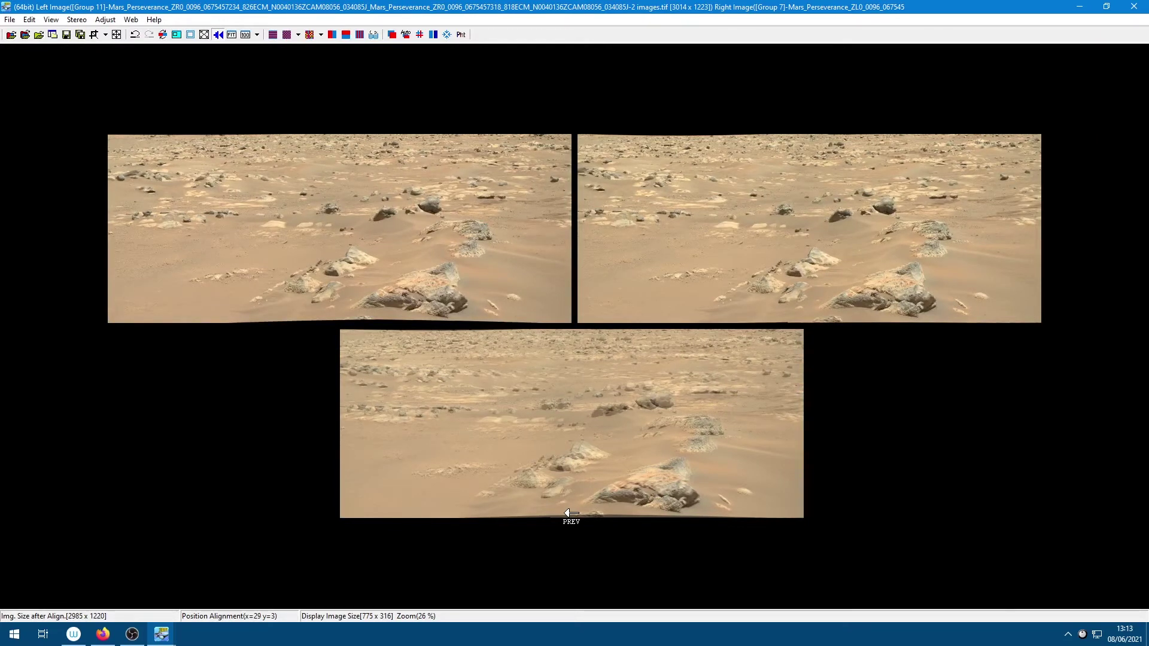
Step: Return to the plain side-by-side display and check the aligned stereo pair up close
key(F9)
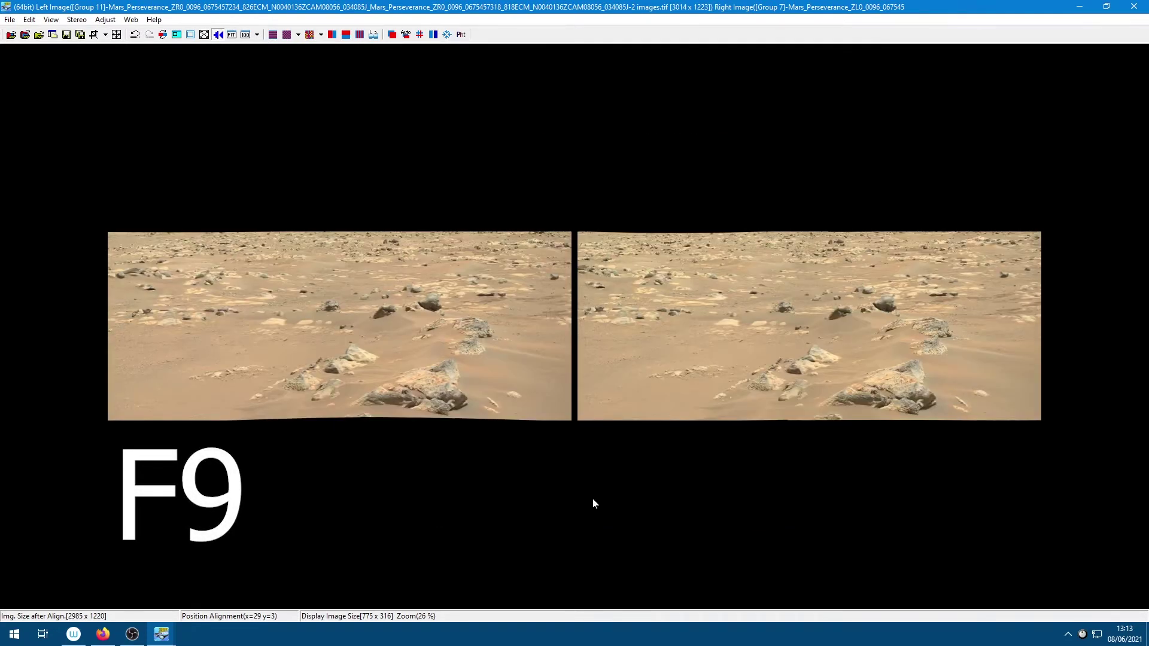
scroll(623, 430, up, 1)
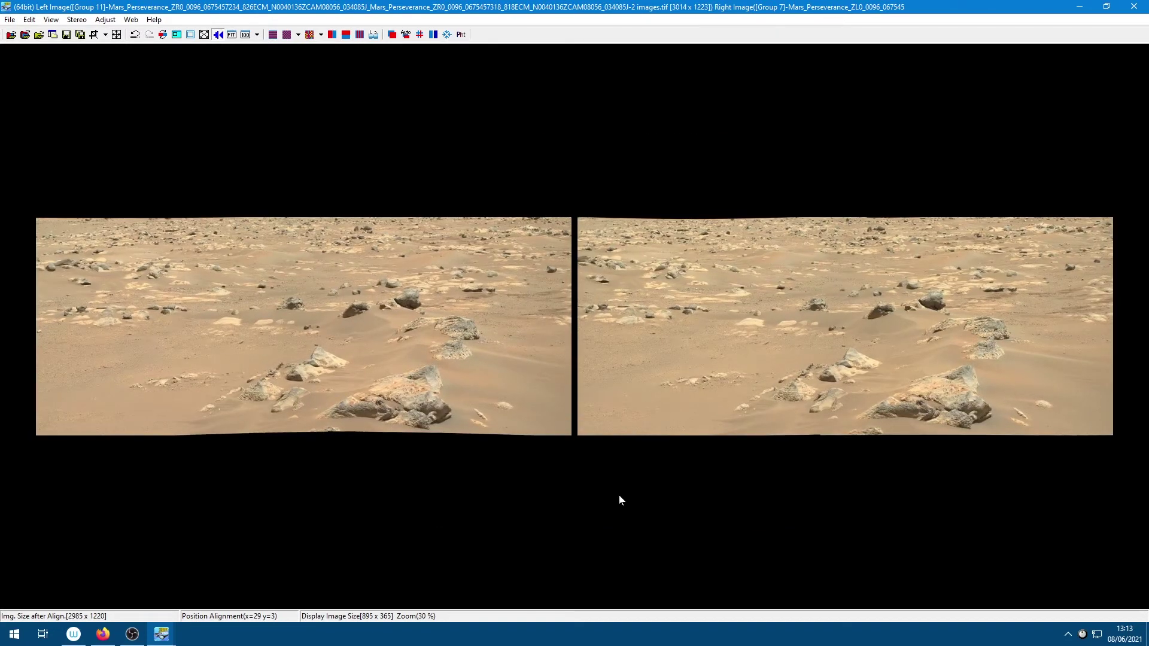
scroll(624, 482, up, 2)
scroll(623, 477, up, 2)
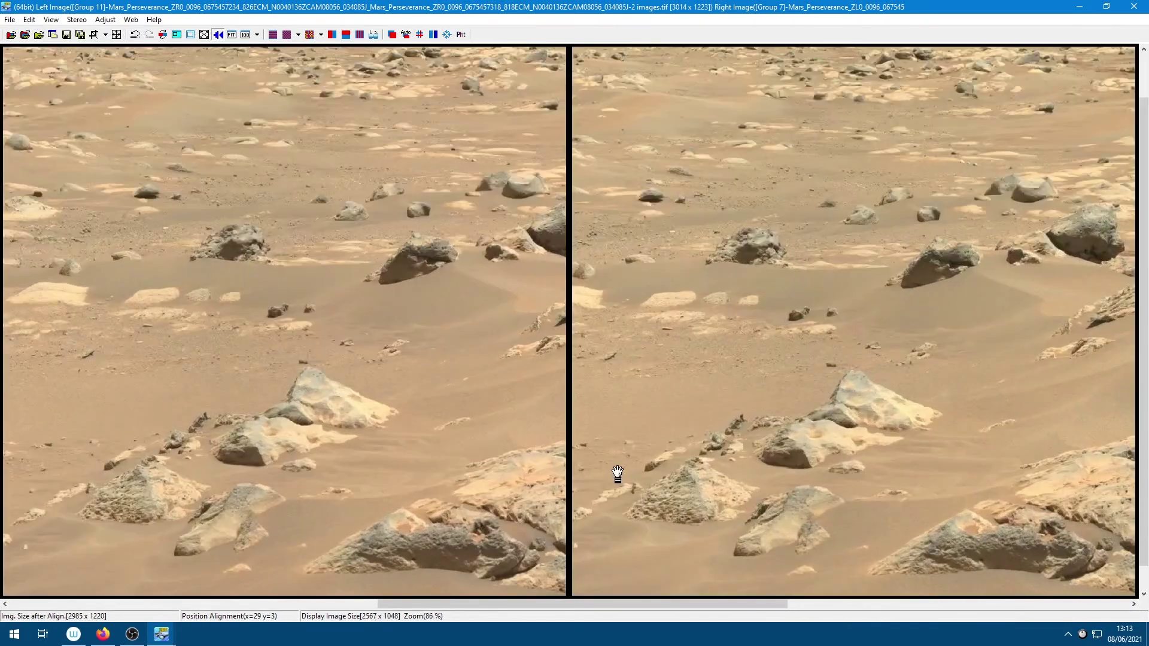
scroll(616, 474, down, 4)
scroll(618, 477, down, 1)
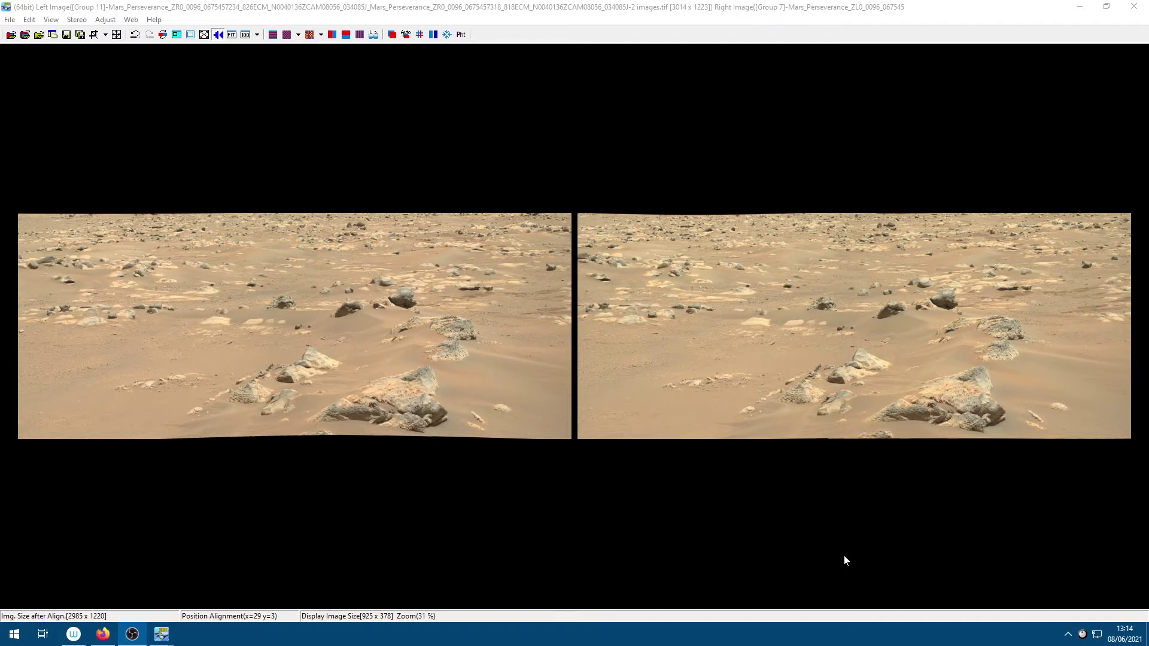
Step: Automatically match the colours of the stereo pair, using the right image as the reference
click(105, 20)
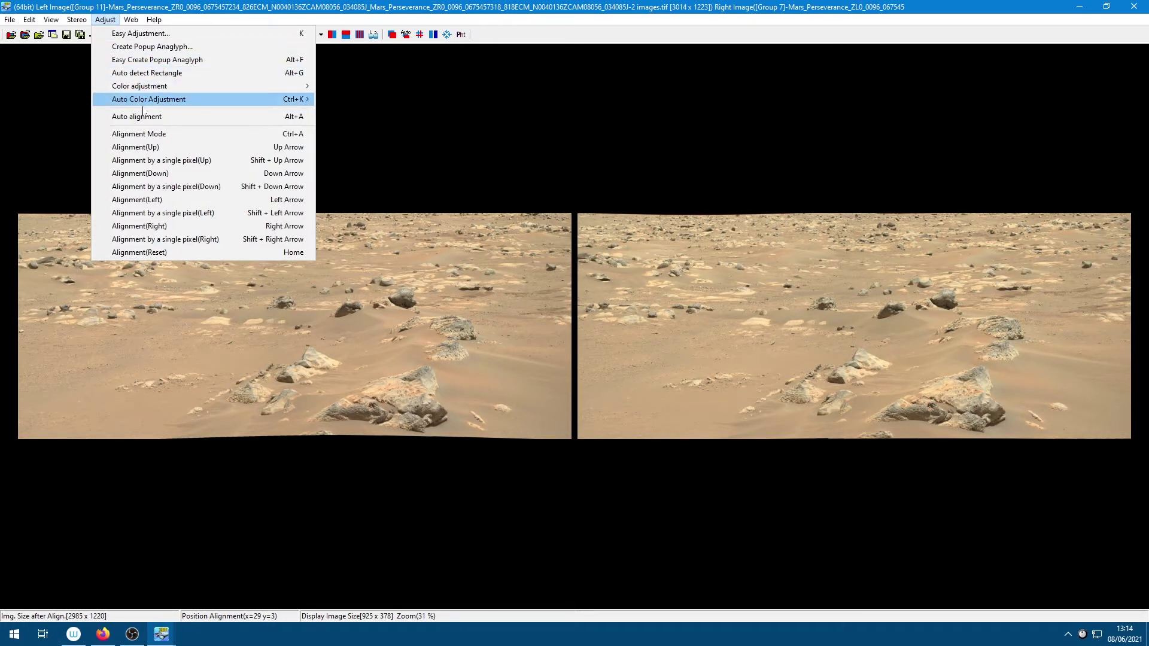
mouse_move(173, 103)
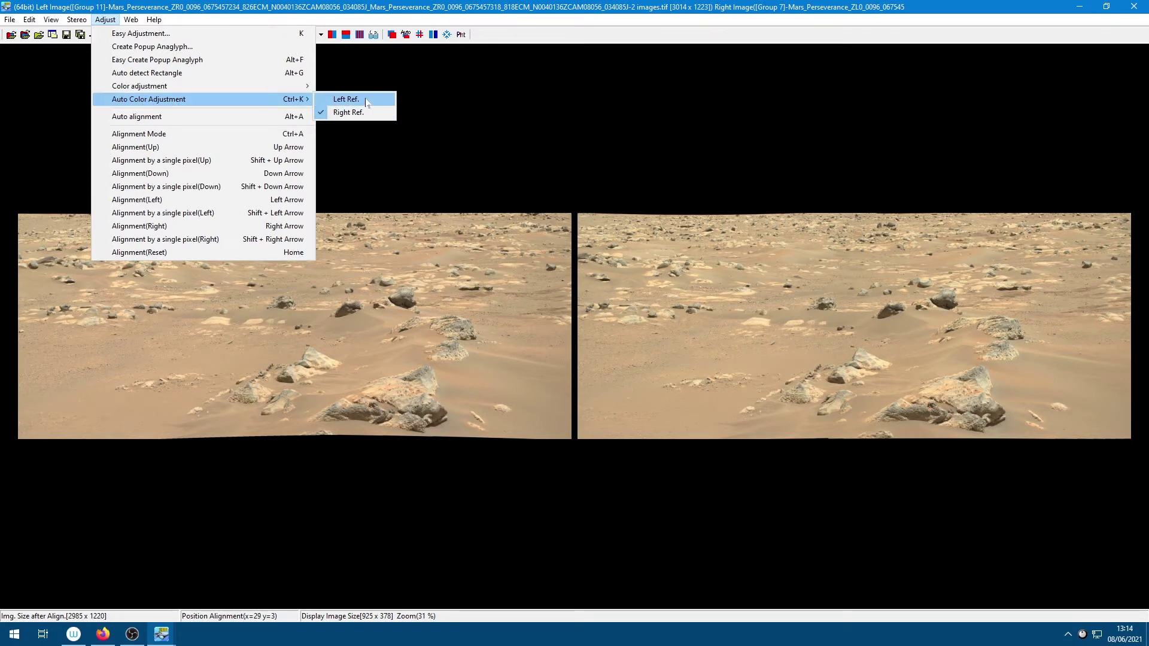
click(444, 116)
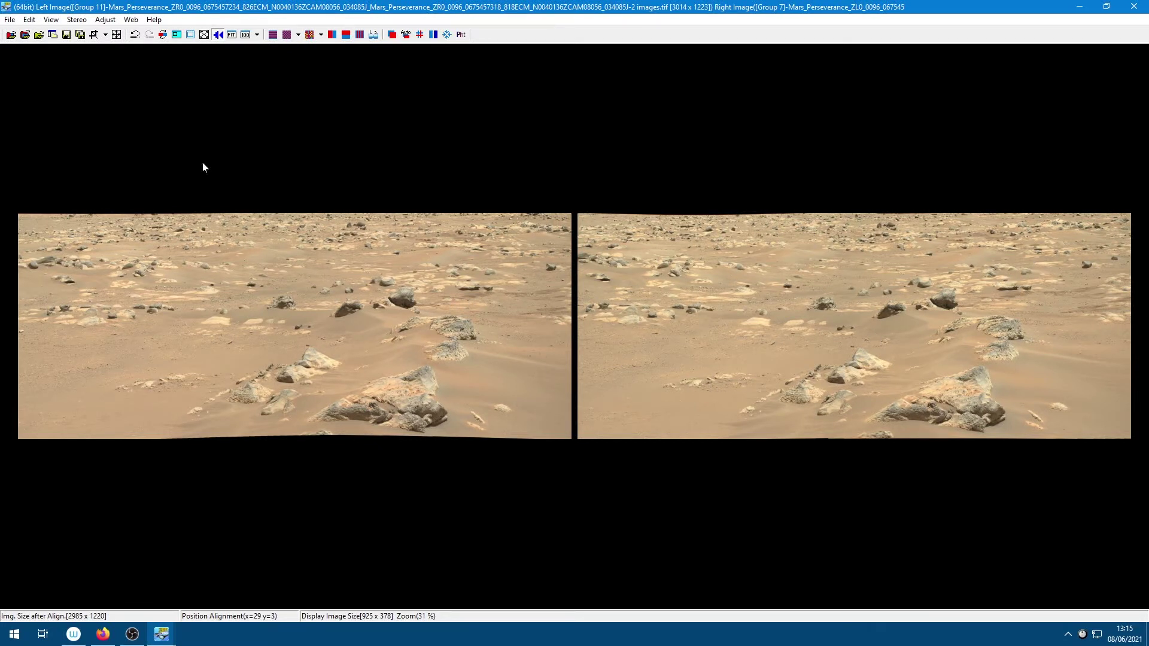
click(105, 21)
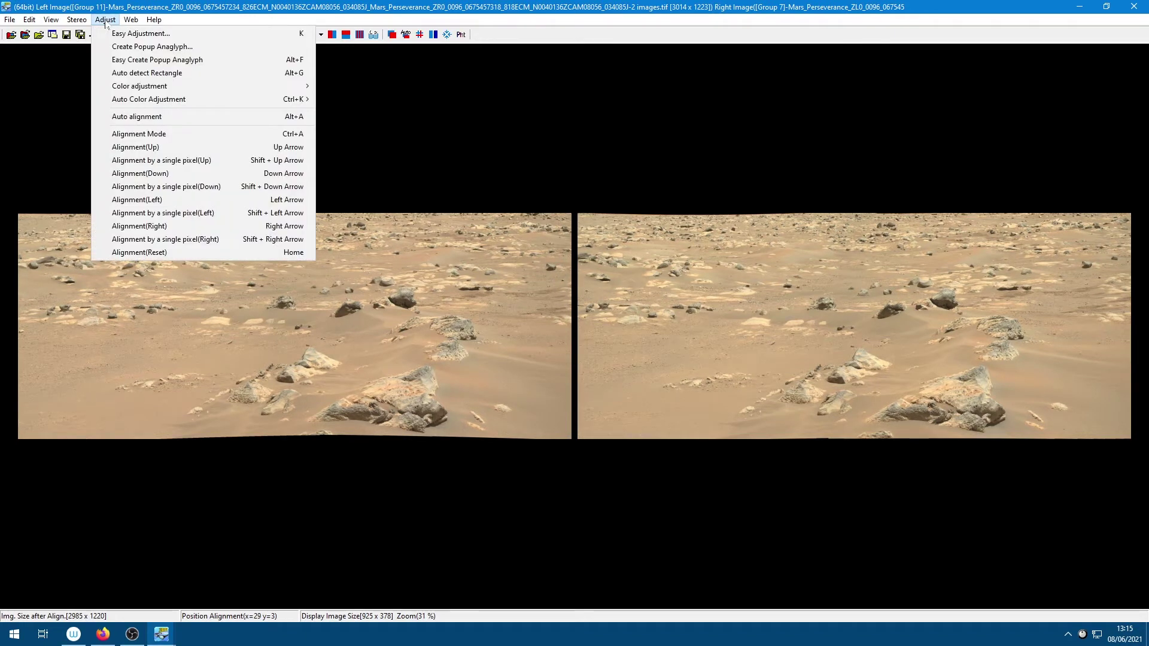
mouse_move(137, 101)
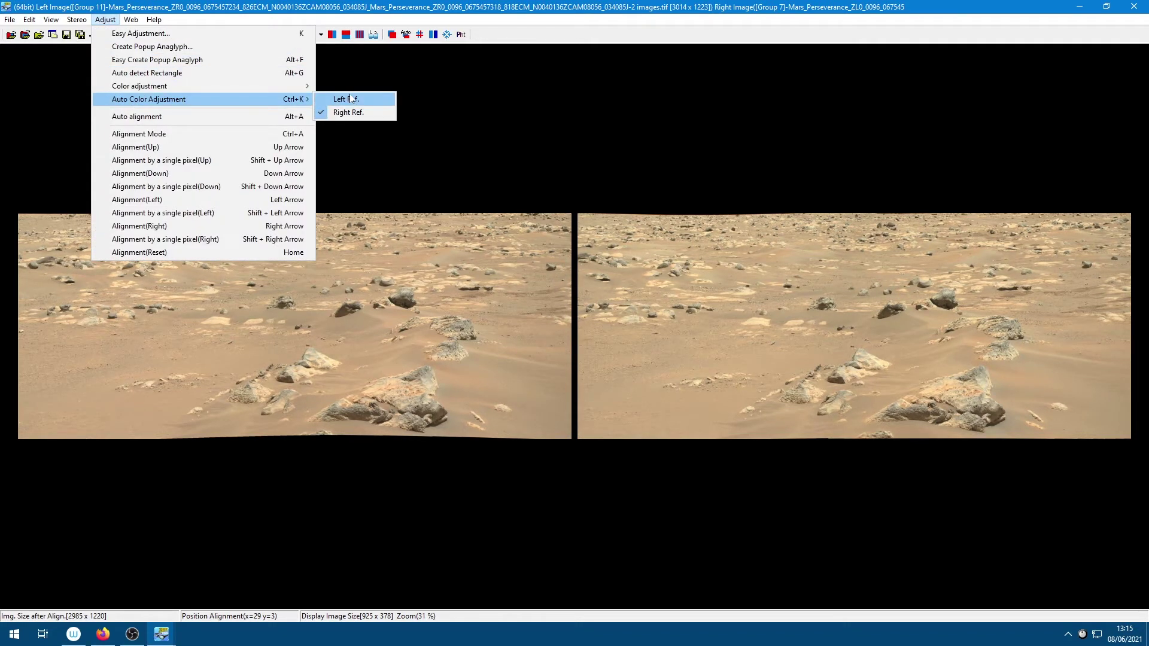
click(351, 113)
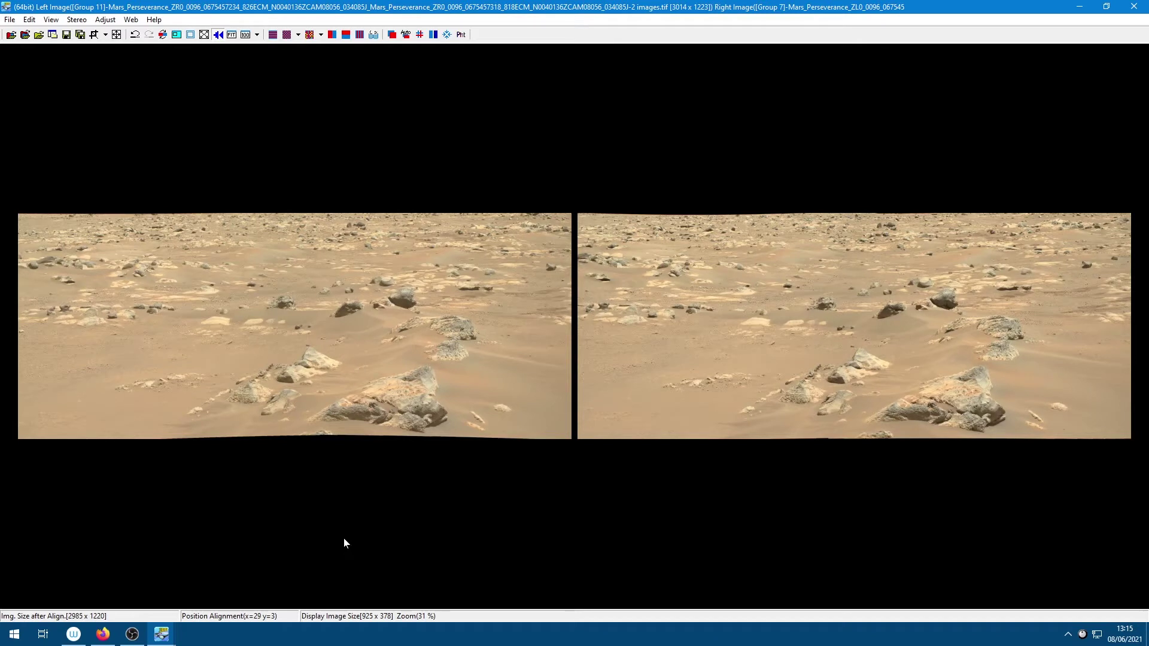
key(ctrl+k)
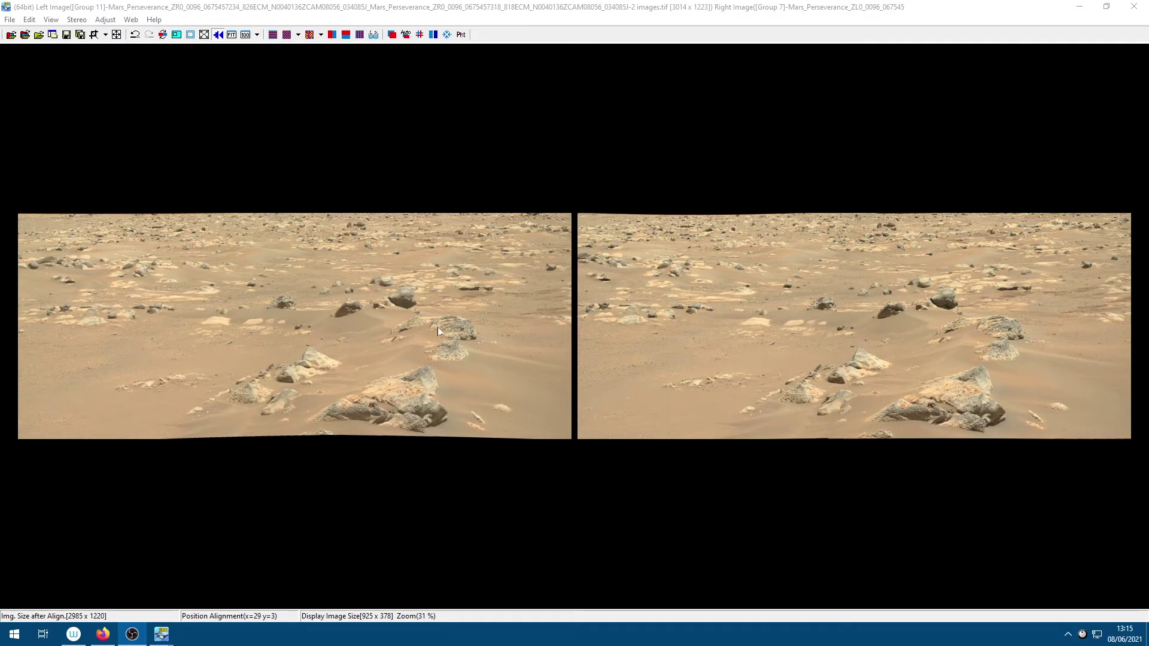
Step: Examine the colours and detail of the foreground and distant rocks up close in both images
scroll(473, 331, up, 3)
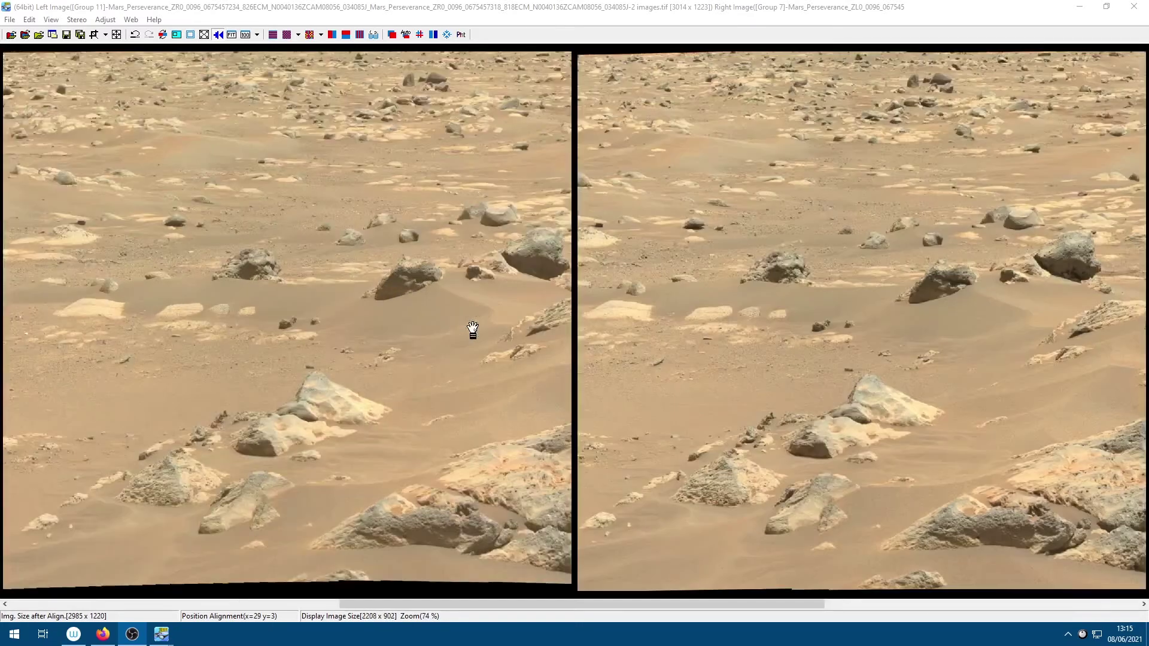
scroll(471, 331, up, 2)
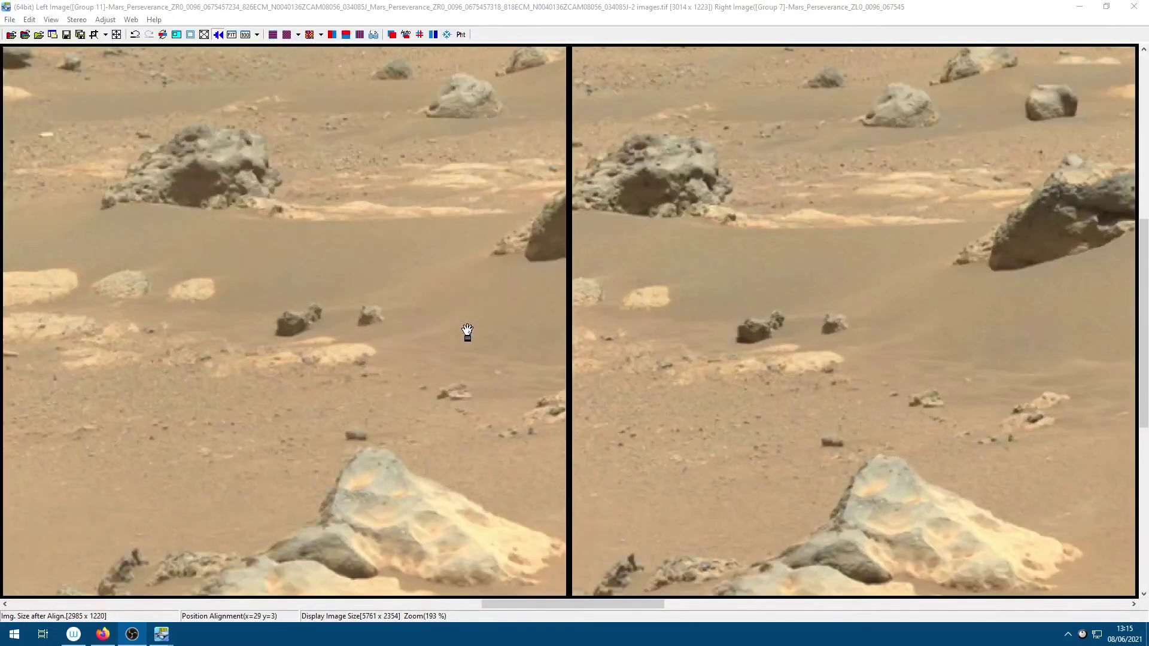
scroll(467, 331, up, 1)
drag(450, 282, 541, 443)
scroll(493, 321, up, 2)
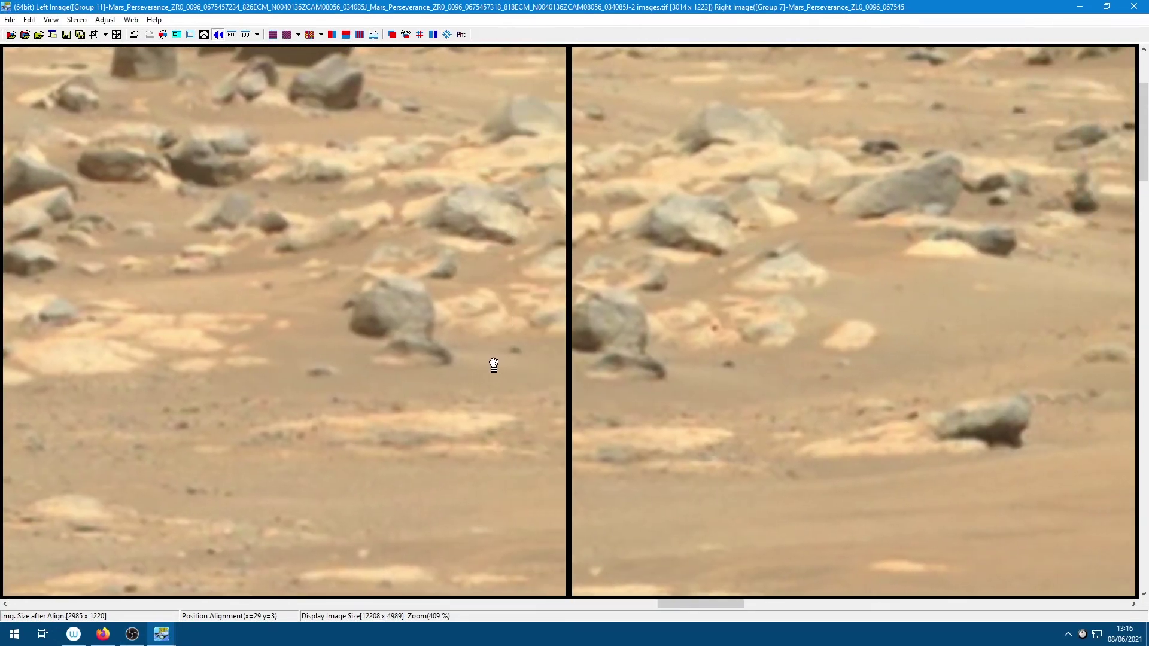
drag(493, 365, 706, 402)
scroll(710, 397, down, 1)
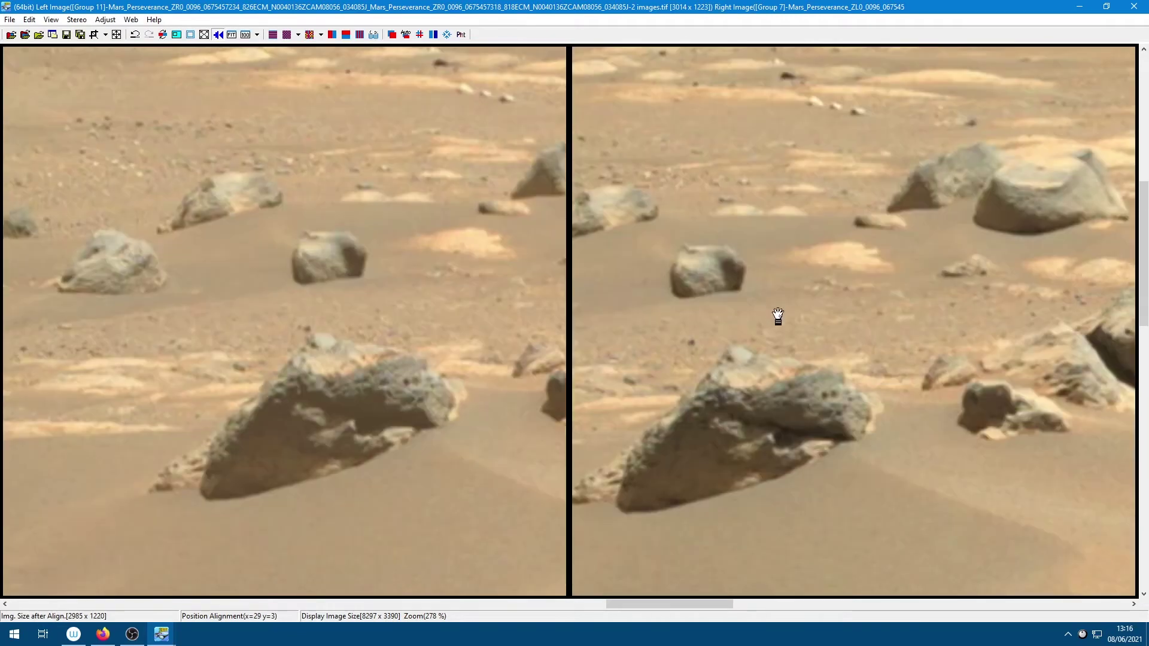
drag(820, 385, 513, 385)
drag(562, 437, 859, 249)
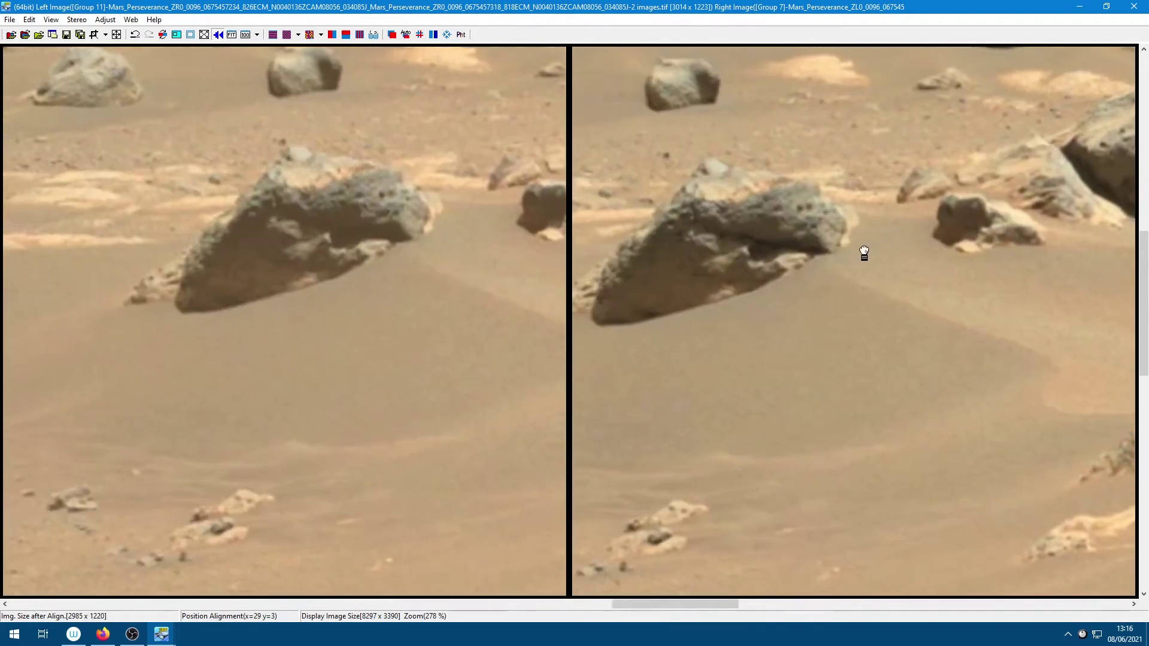
Step: Crop both images to a 330 x 151 pixel area around the pitted rock with the dark hollow
drag(382, 251, 842, 376)
drag(710, 405, 775, 403)
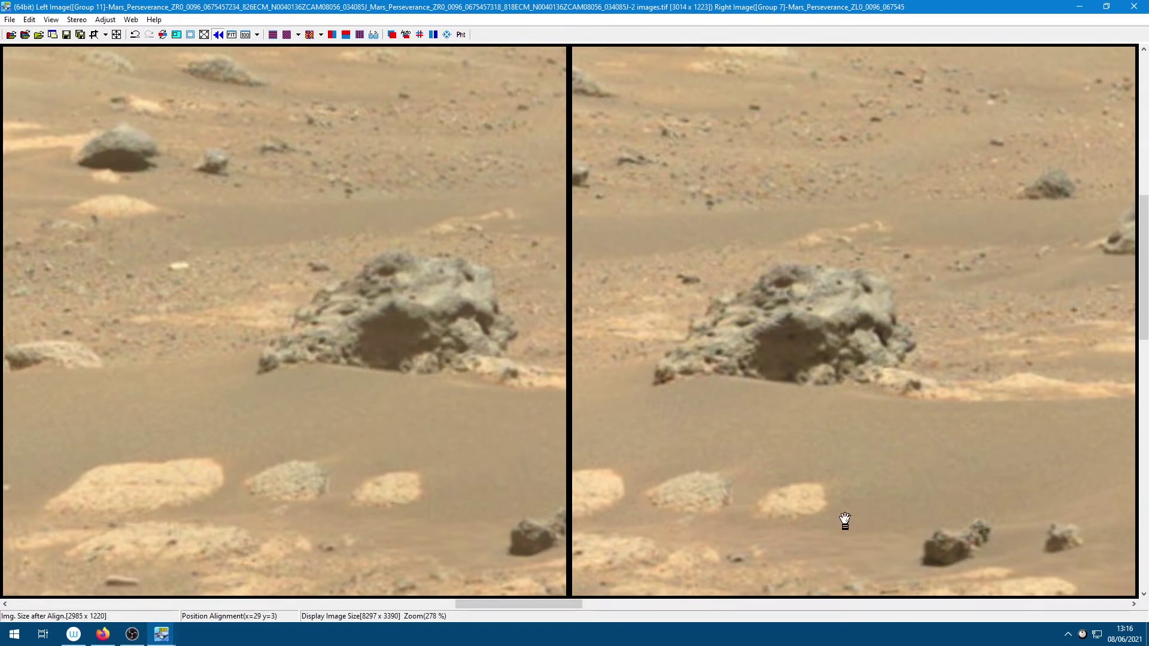
drag(782, 457, 762, 452)
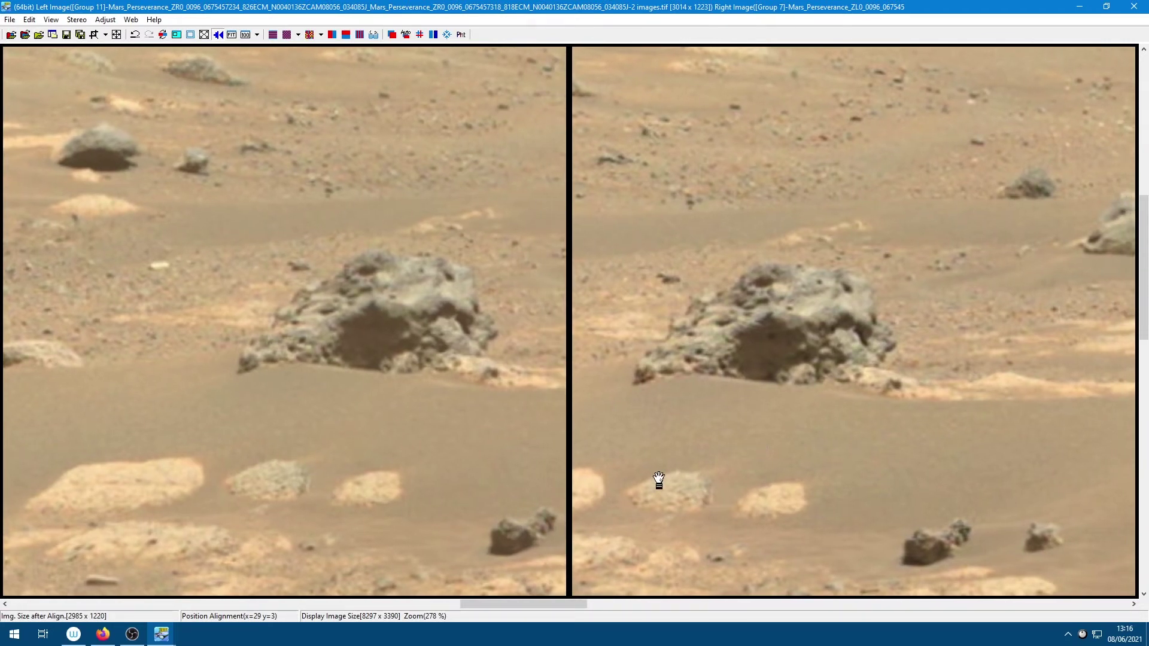
click(94, 36)
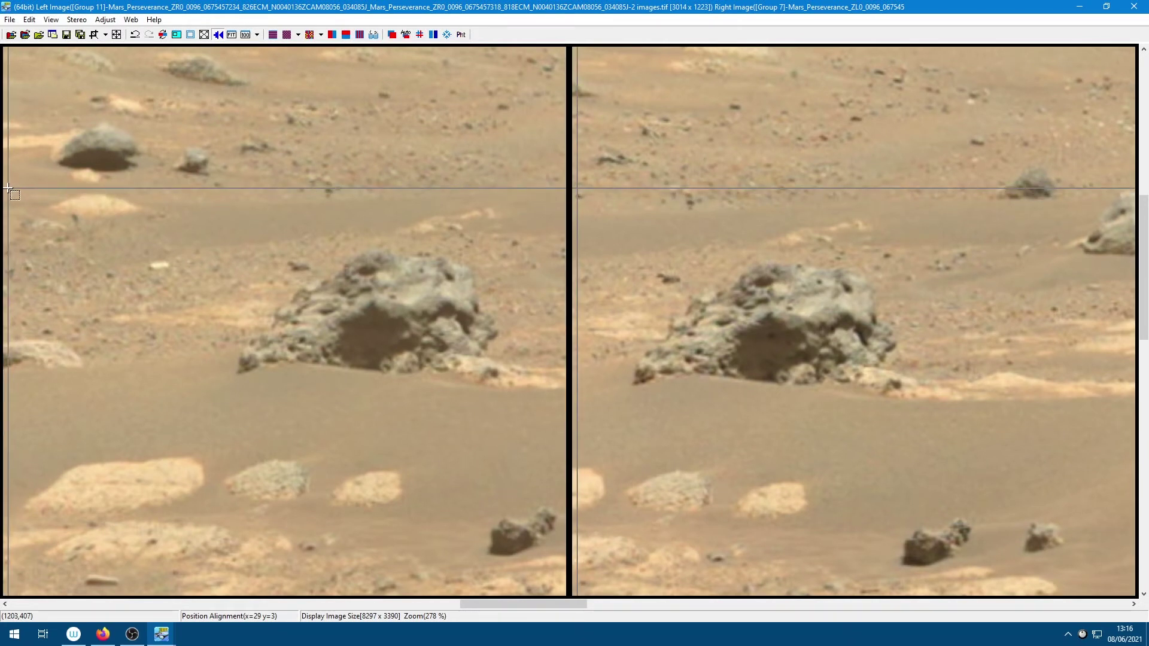
drag(9, 189, 557, 440)
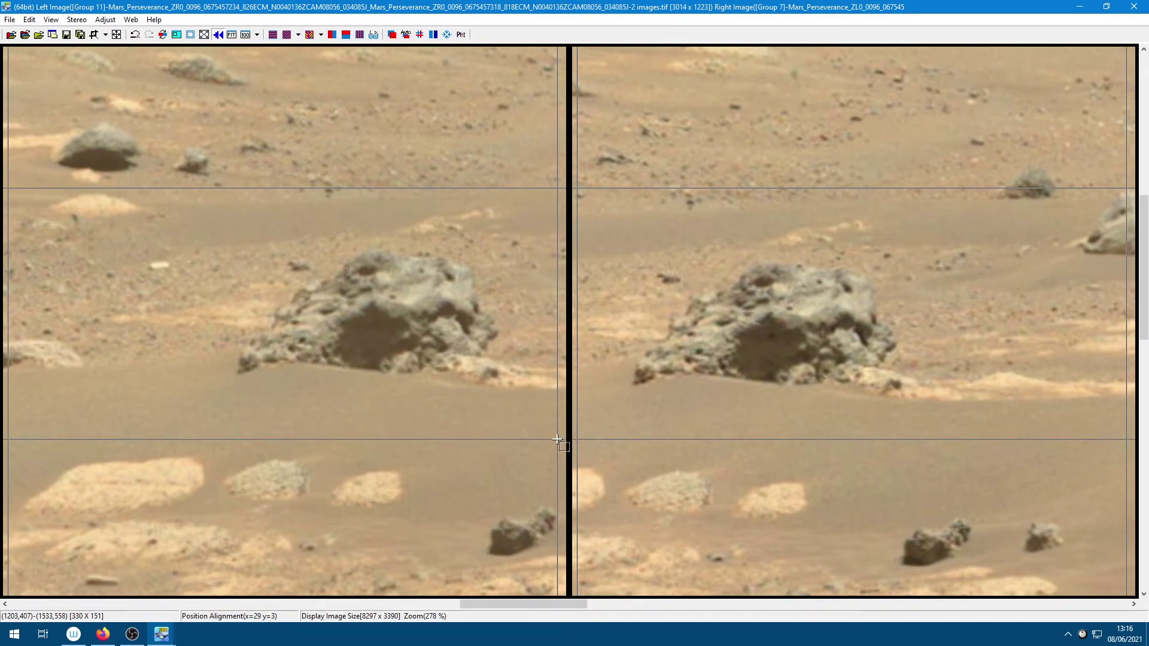
drag(557, 440, 557, 440)
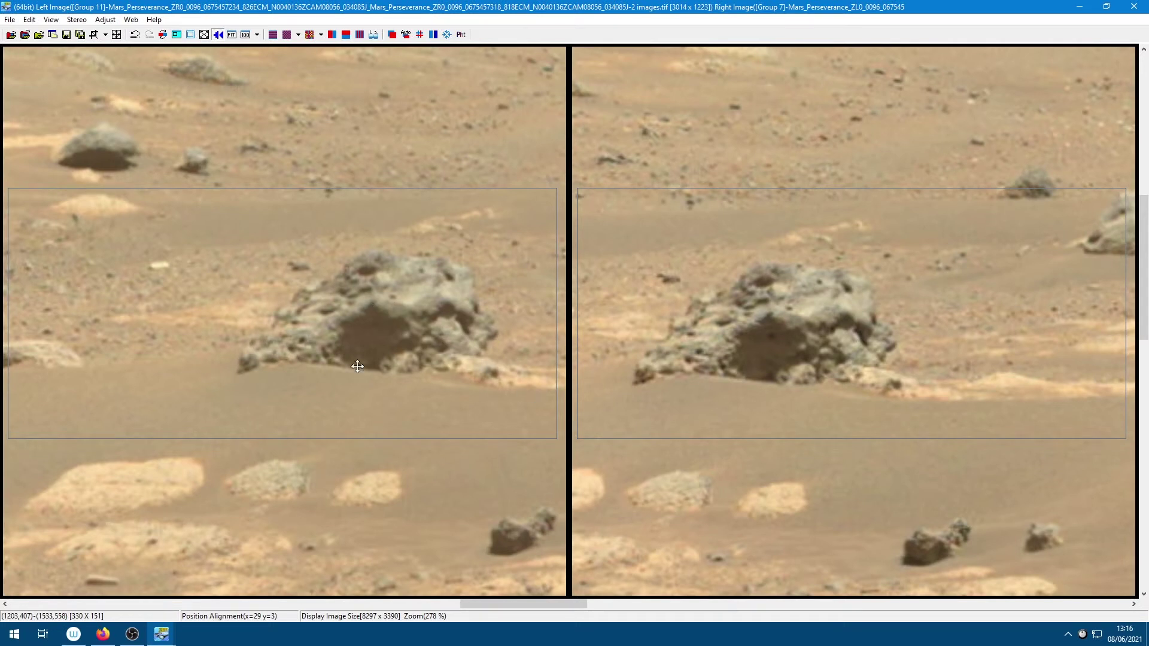
double_click(417, 303)
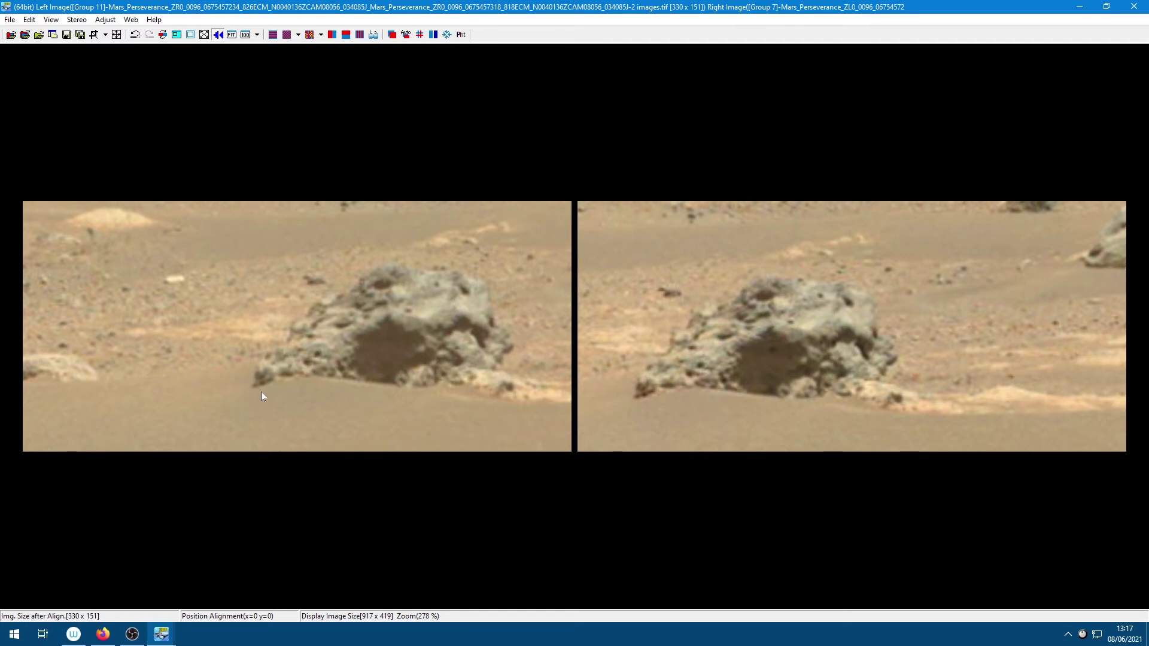
Step: Auto-align the cropped rock pair and show the overlaid preview beneath it
click(406, 35)
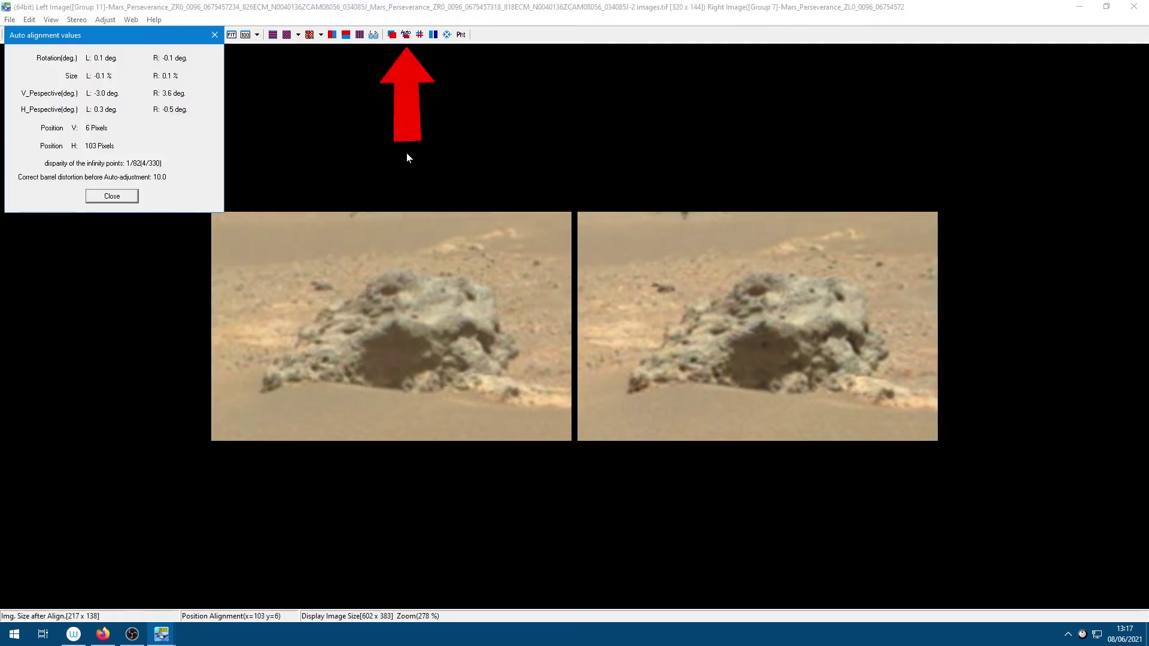
click(112, 196)
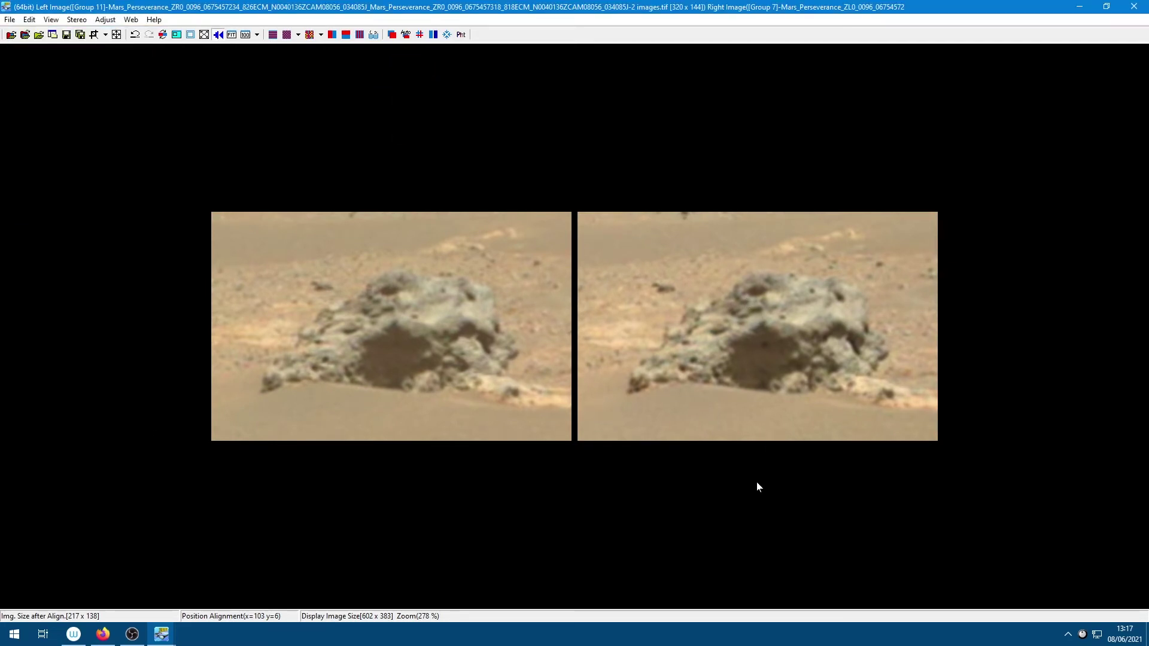
key(F5)
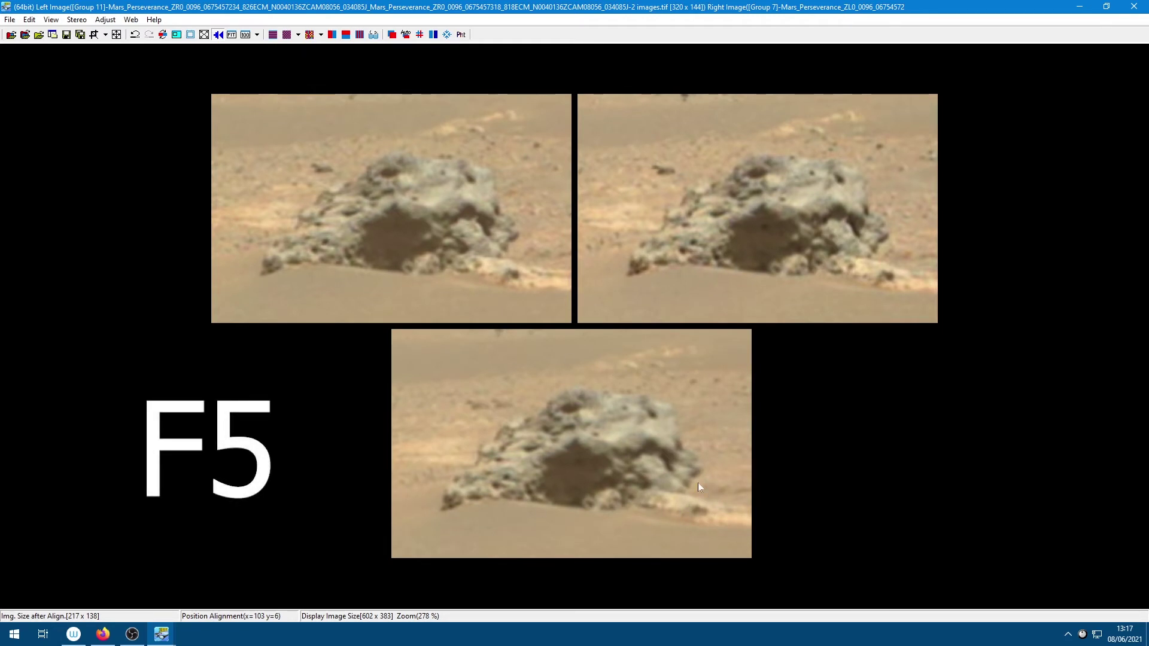
Step: Try a horizontal alignment of x=99 while checking the rock's base in the preview, and return it to x=103
scroll(710, 491, up, 3)
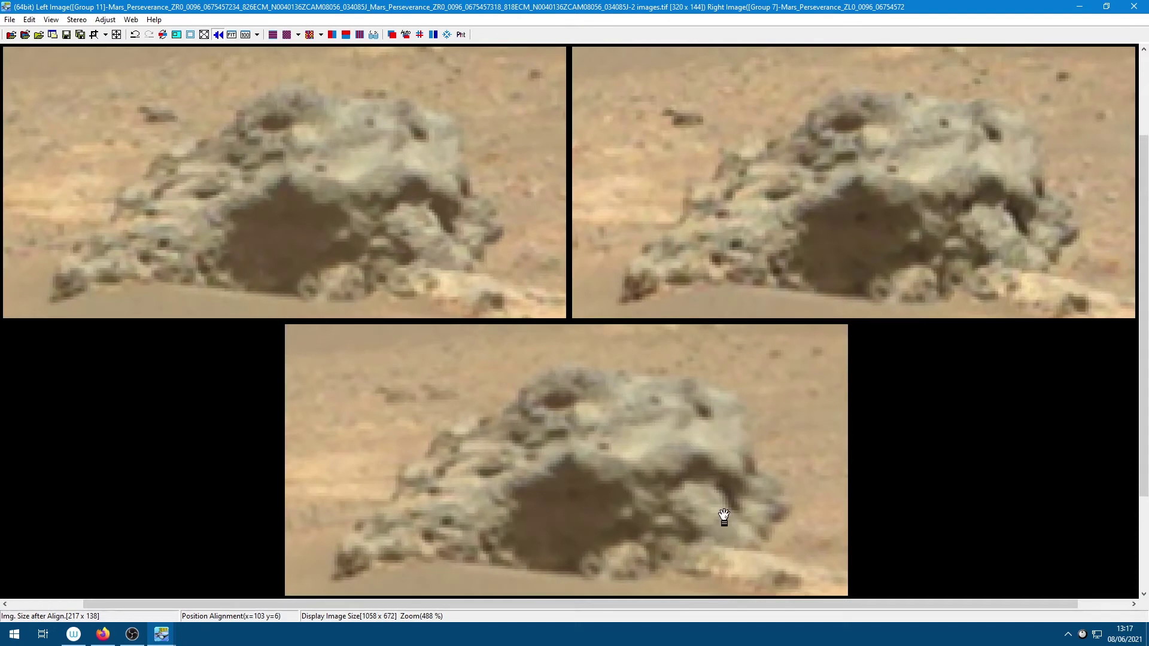
drag(754, 508, 783, 368)
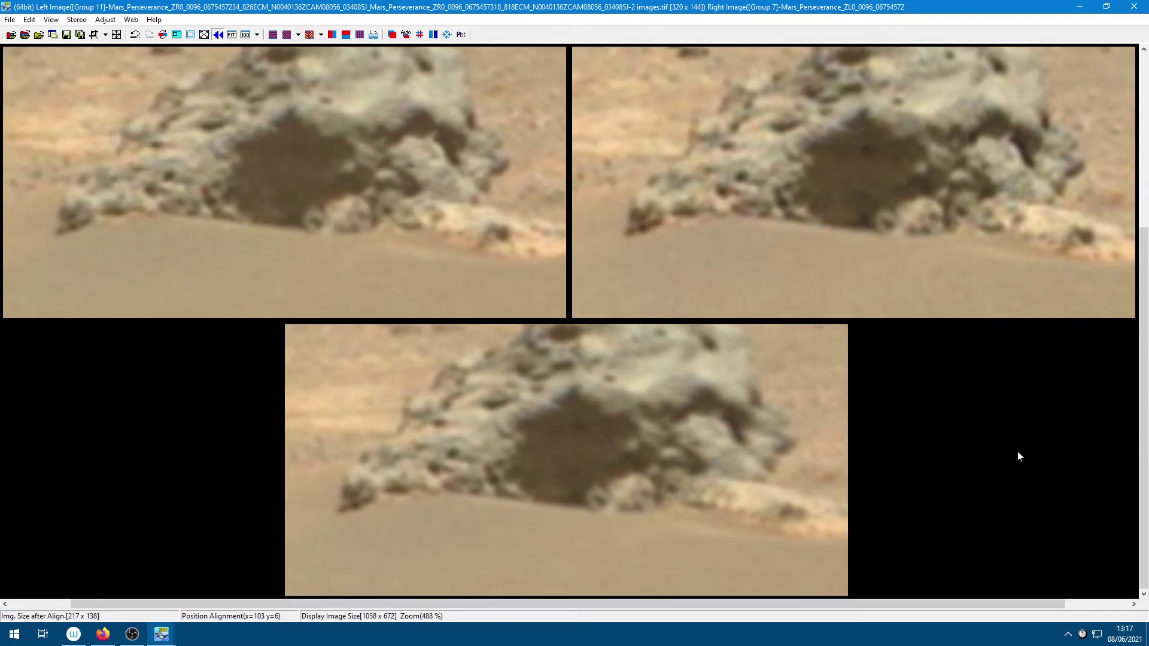
key(Left)
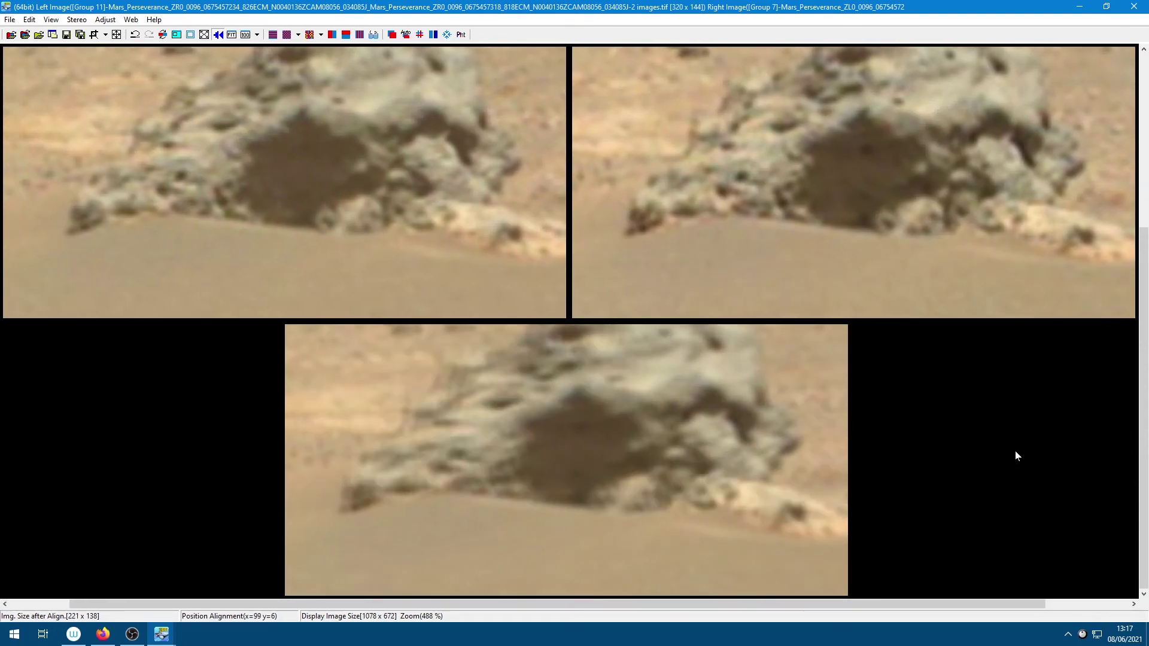
key(Right)
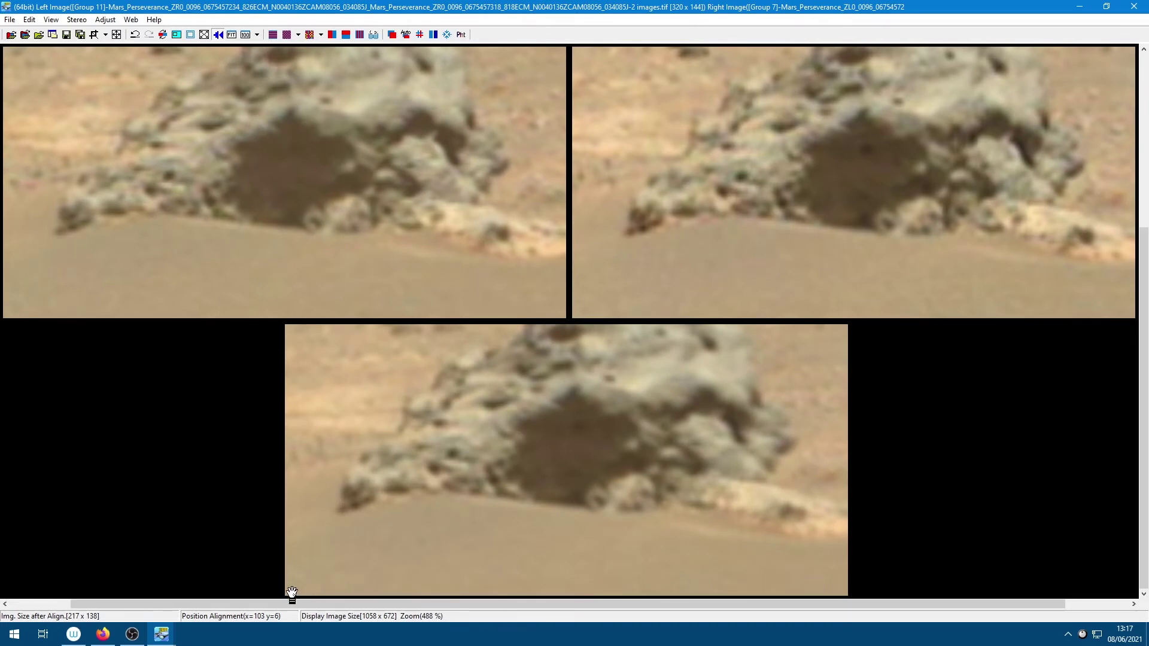
Step: Crop the pair more tightly around the rock to 207 x 103 pixels and auto-align it again
scroll(174, 83, down, 3)
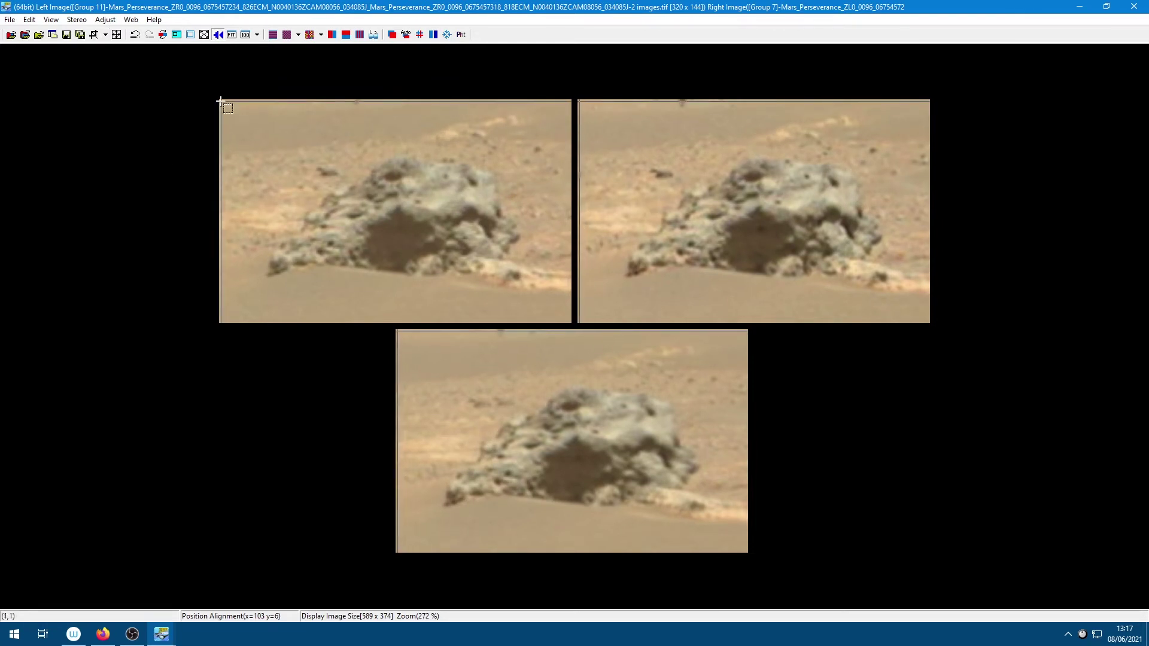
drag(228, 118, 566, 283)
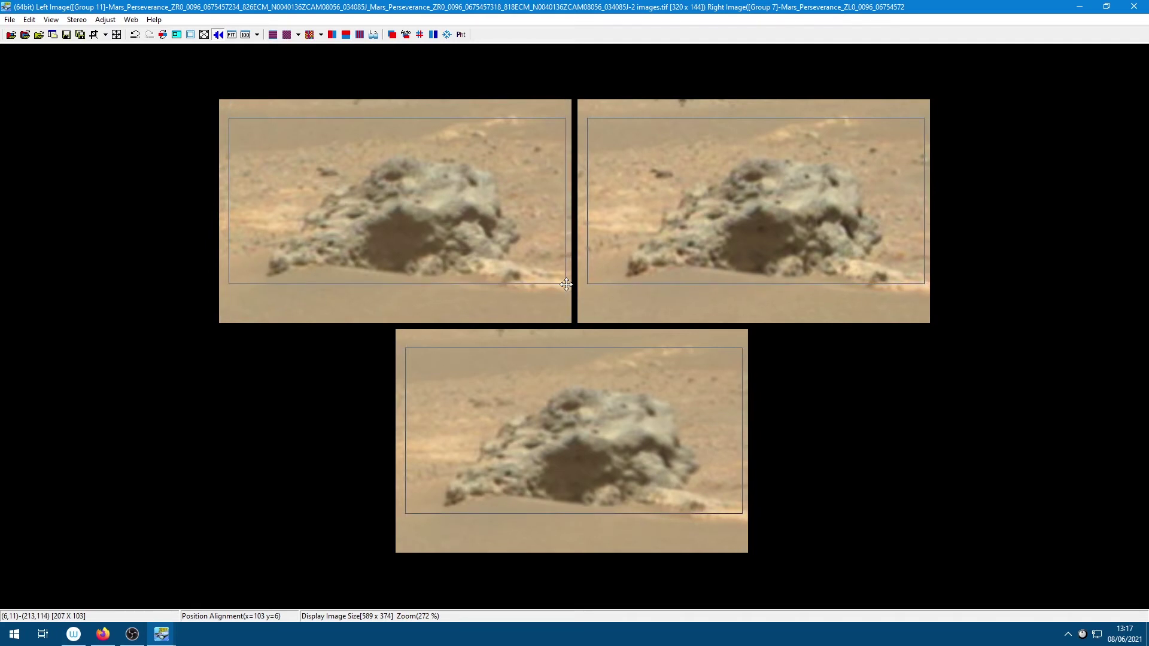
double_click(472, 224)
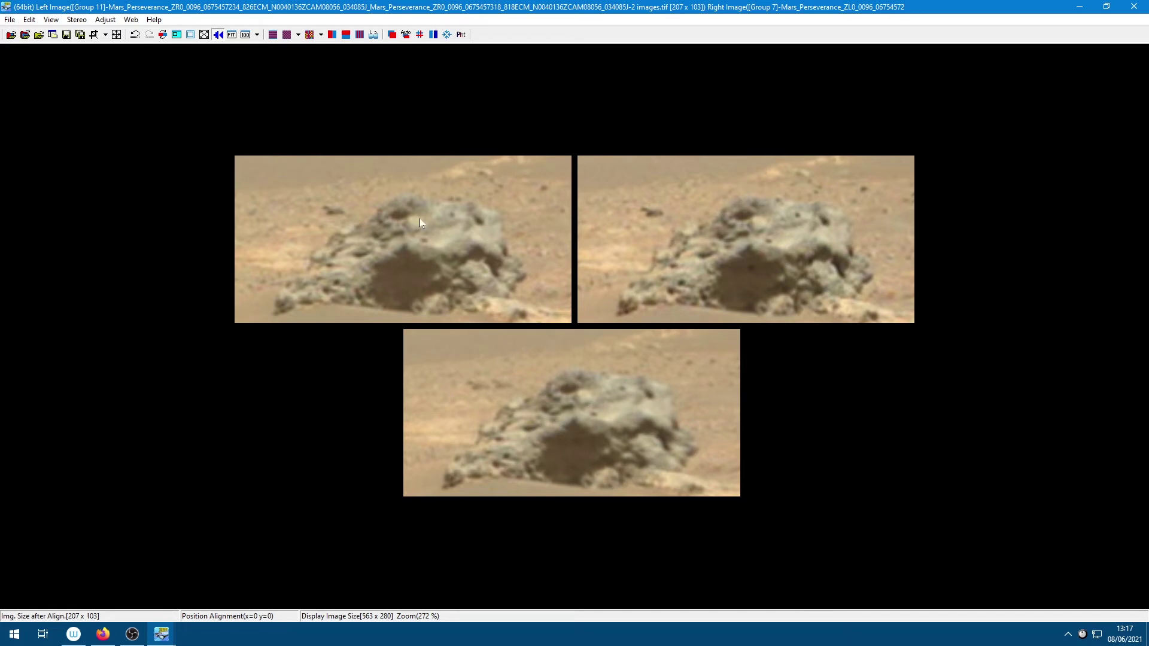
click(407, 35)
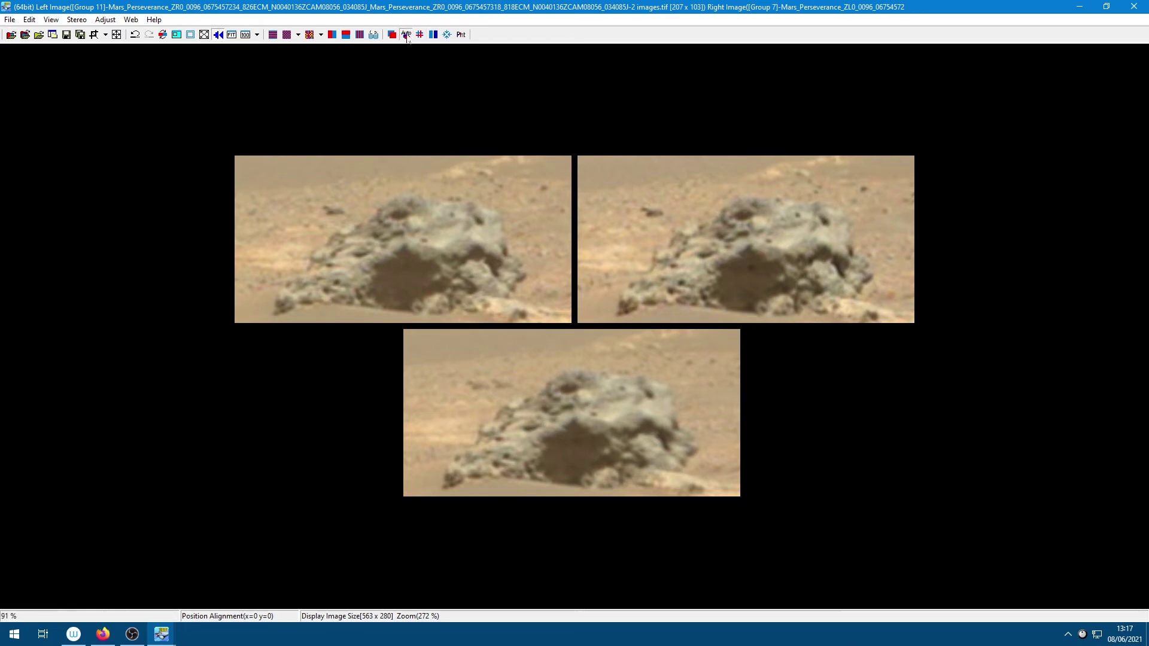
click(112, 196)
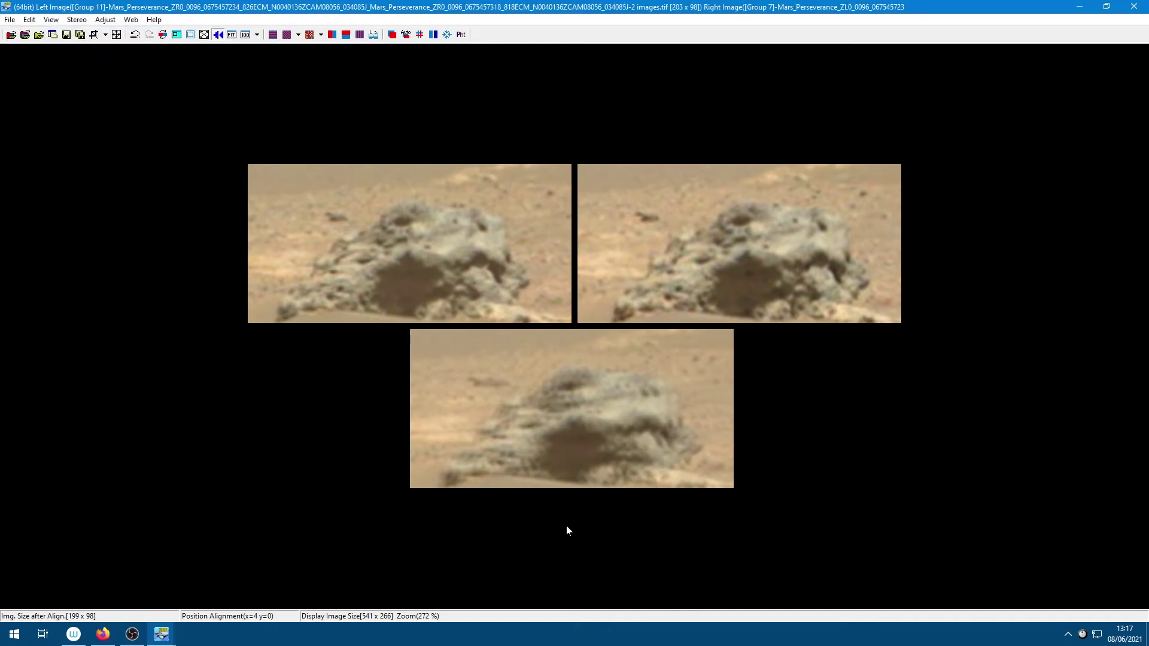
Step: Shift the horizontal alignment to x=0 so that the rock's front edge overlaps in the preview
scroll(622, 502, up, 2)
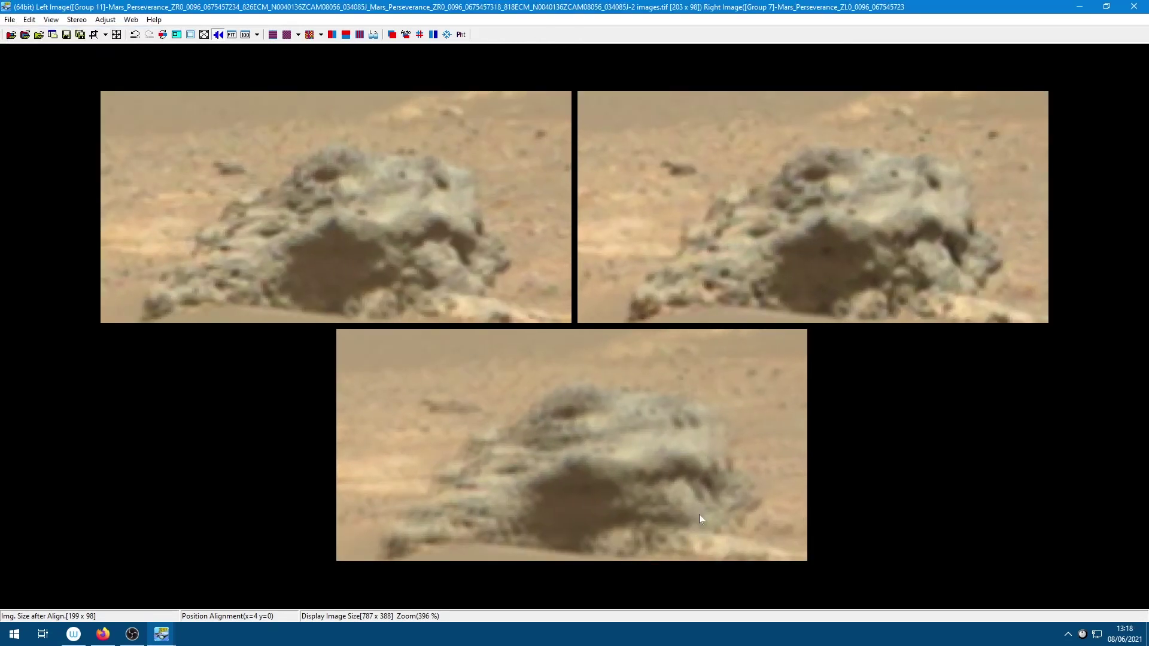
scroll(659, 519, up, 3)
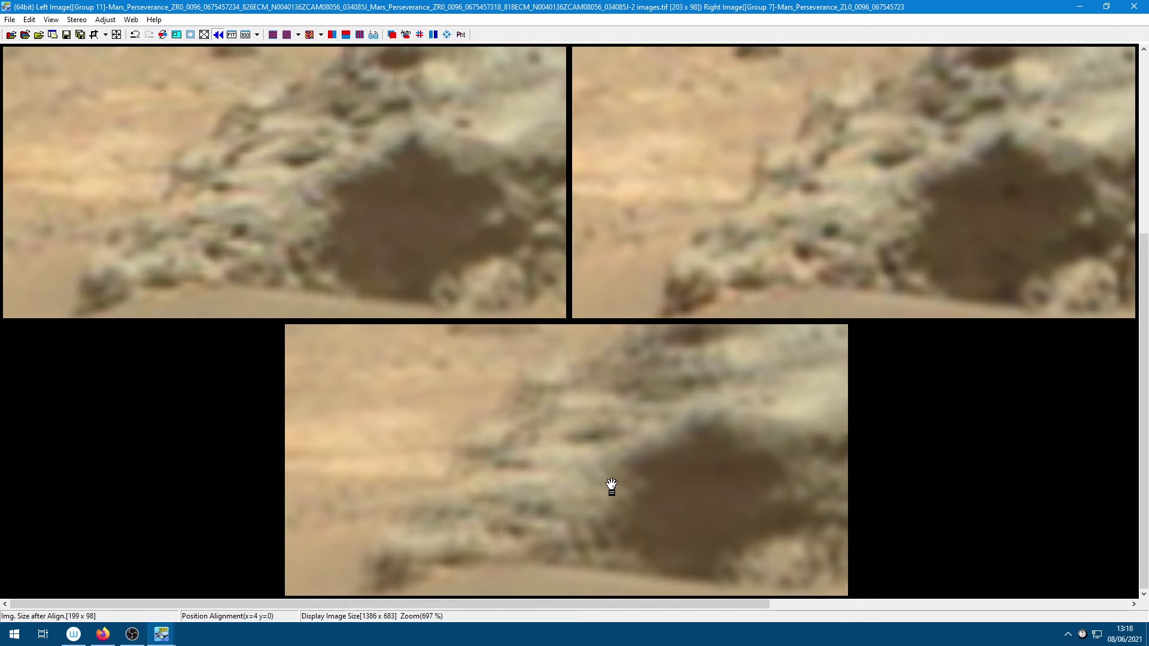
key(Right)
key(Right)
key(Right)
key(Right)
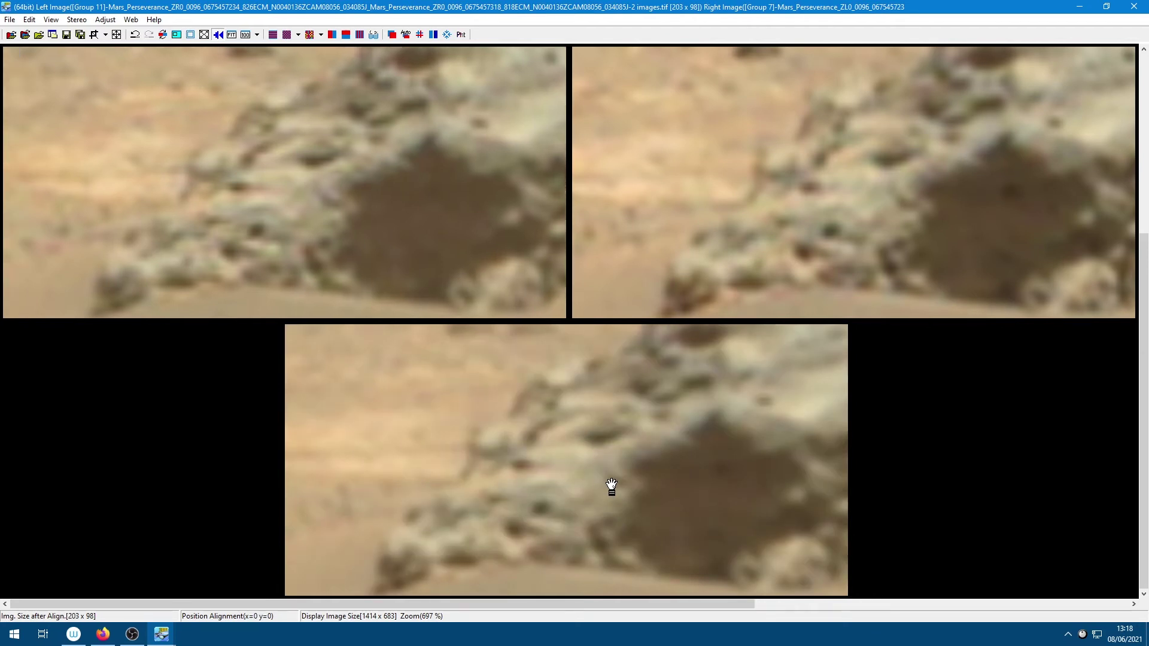
scroll(667, 490, down, 3)
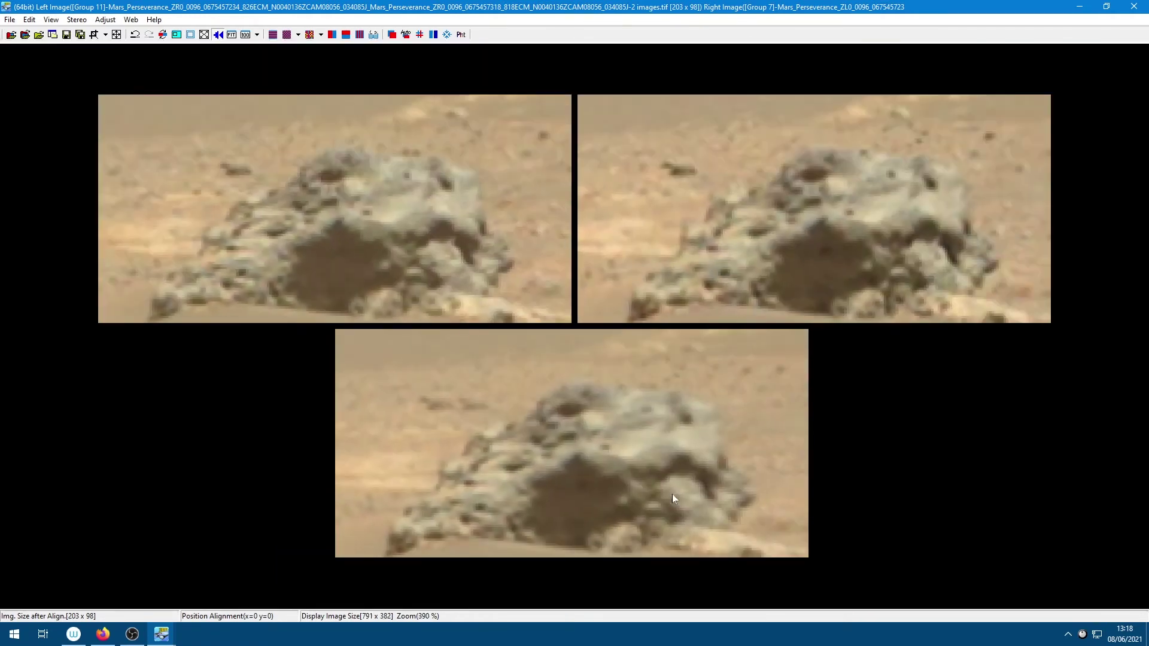
scroll(676, 491, down, 2)
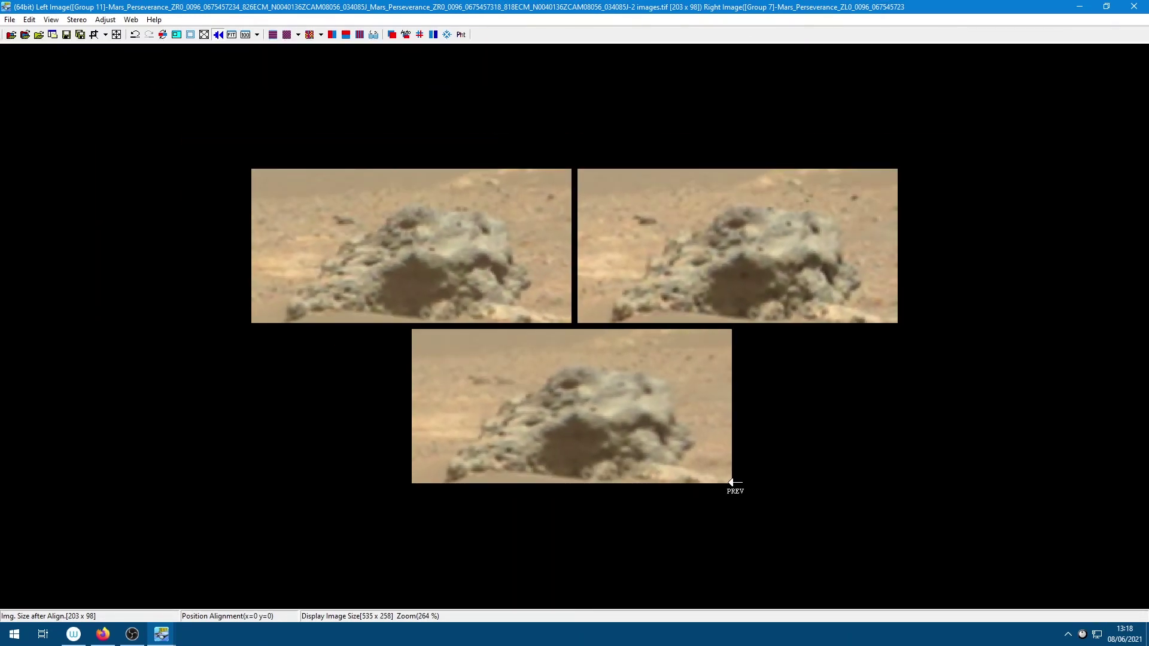
Step: Enlarge the rock pair and shift its horizontal alignment to x=-4 while checking the overlaid preview, leaving the preview hidden
click(732, 482)
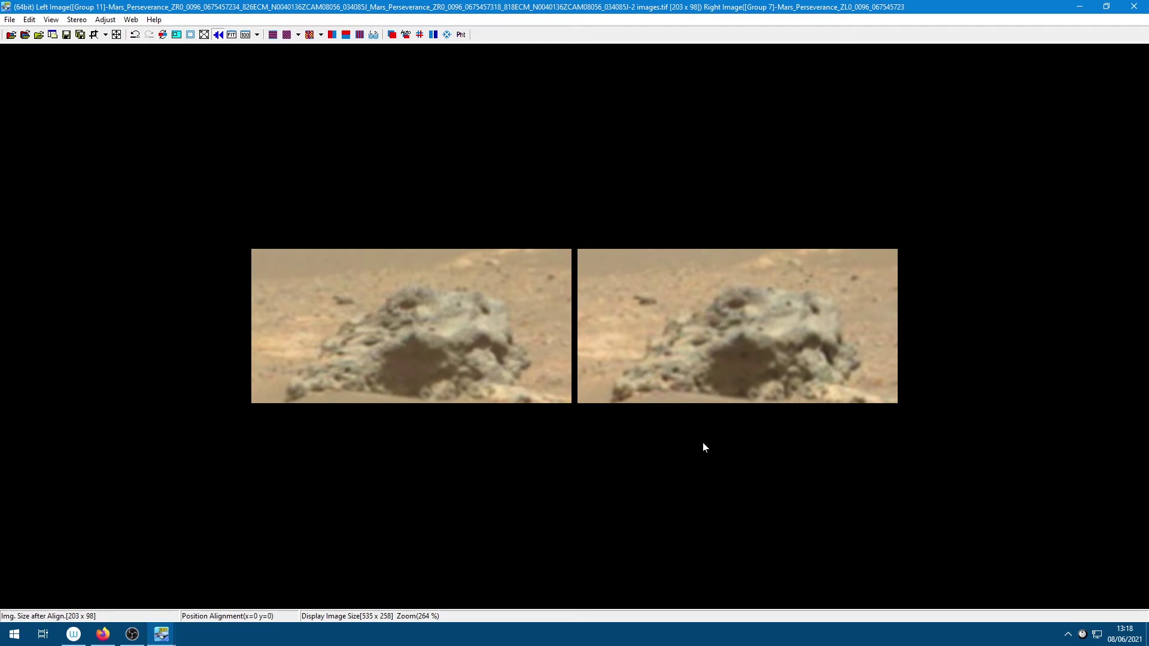
scroll(703, 446, up, 3)
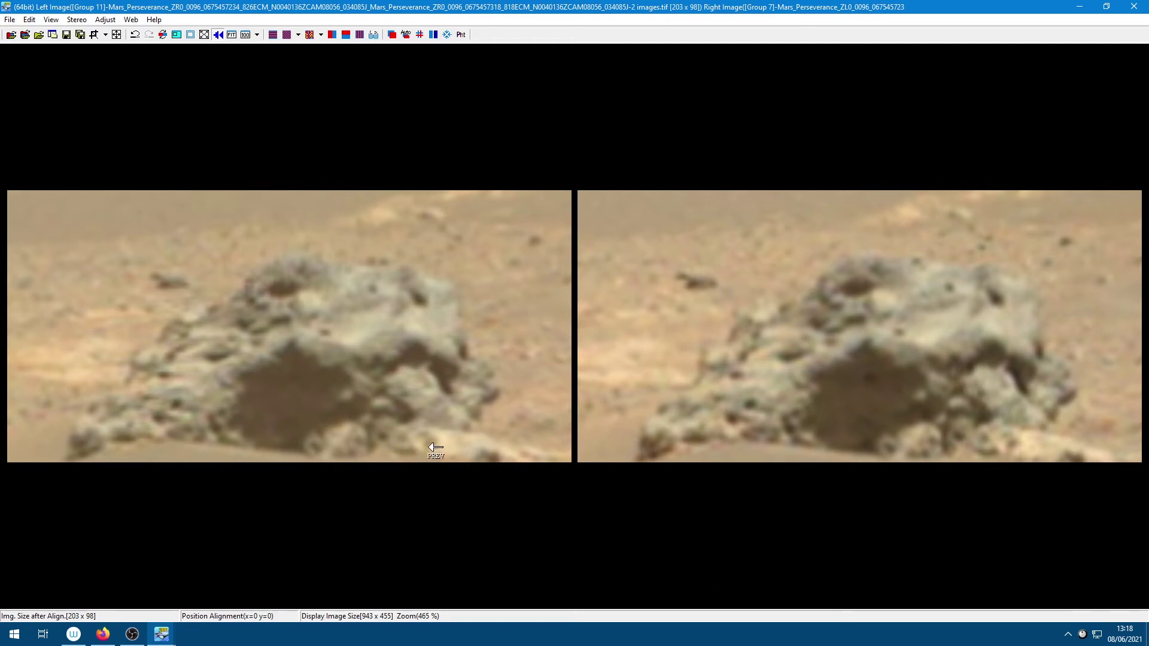
click(667, 542)
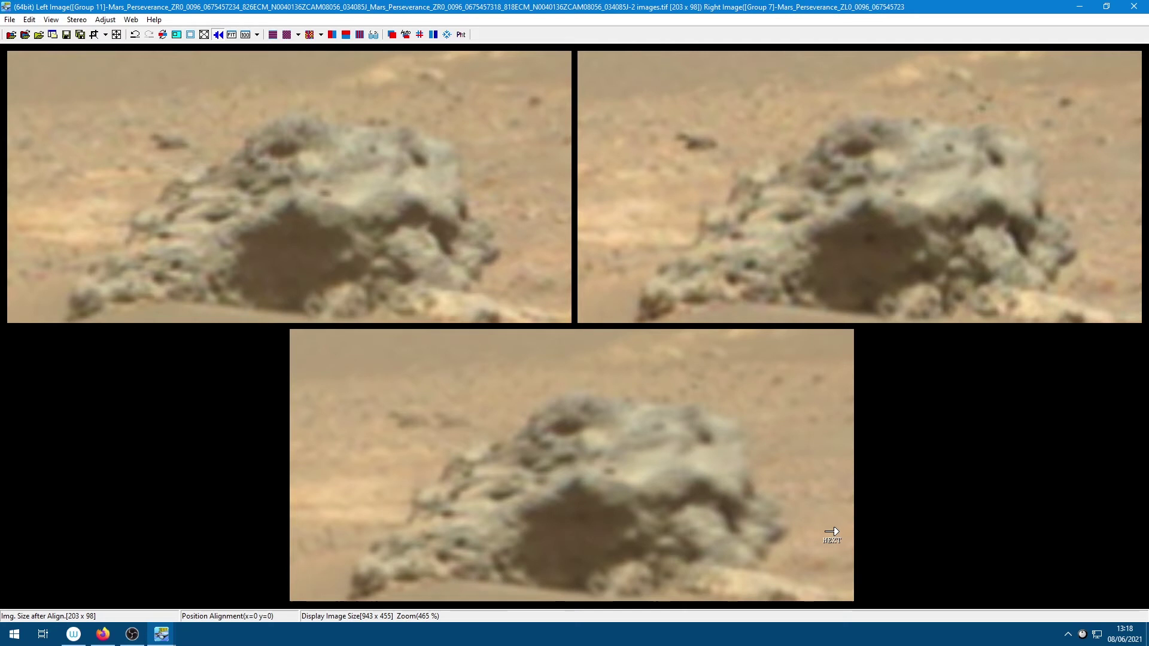
key(Left)
key(Left)
key(Left)
key(Left)
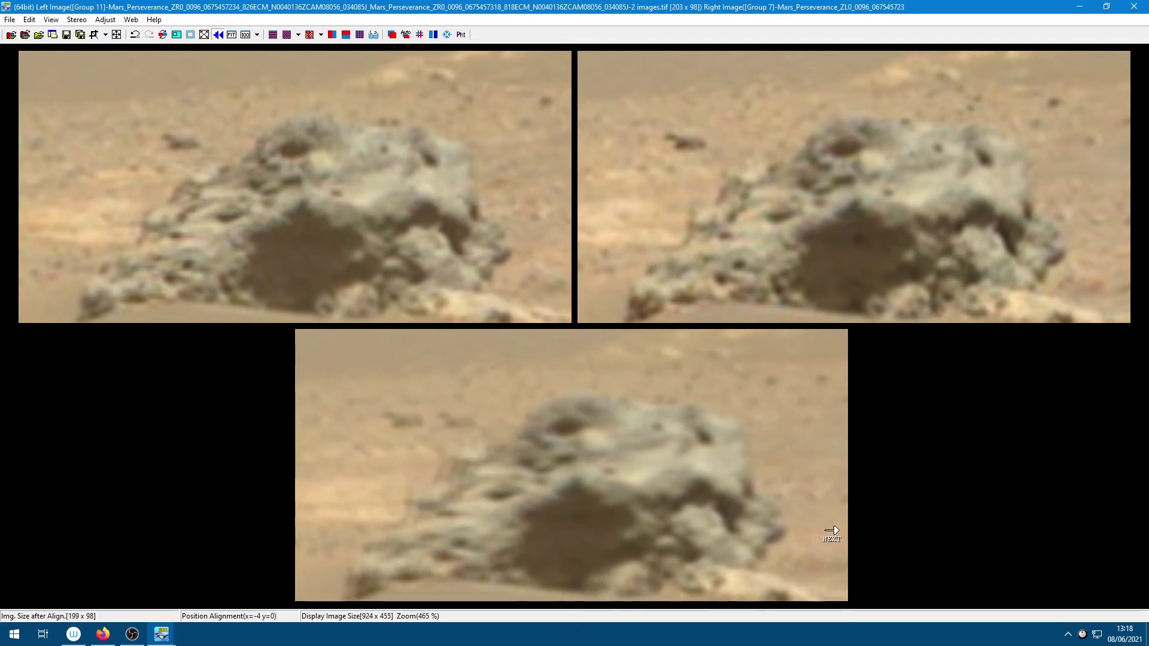
click(755, 578)
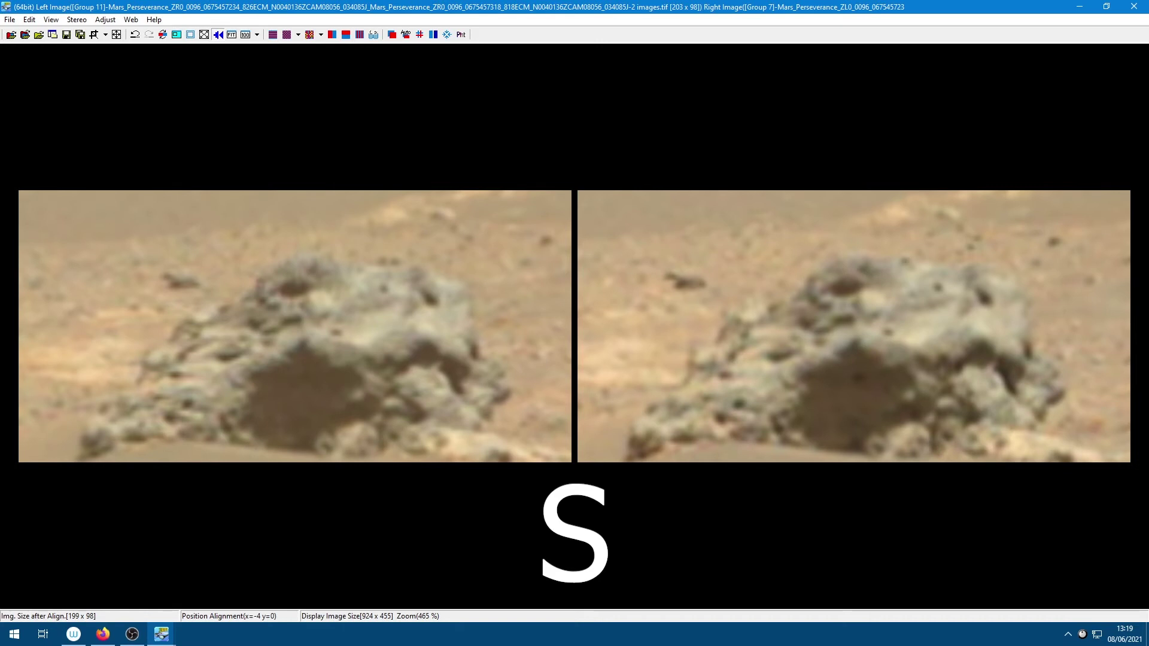
Step: Save the aligned rock pair to the Desktop as a PNG file named test
key(ctrl+s)
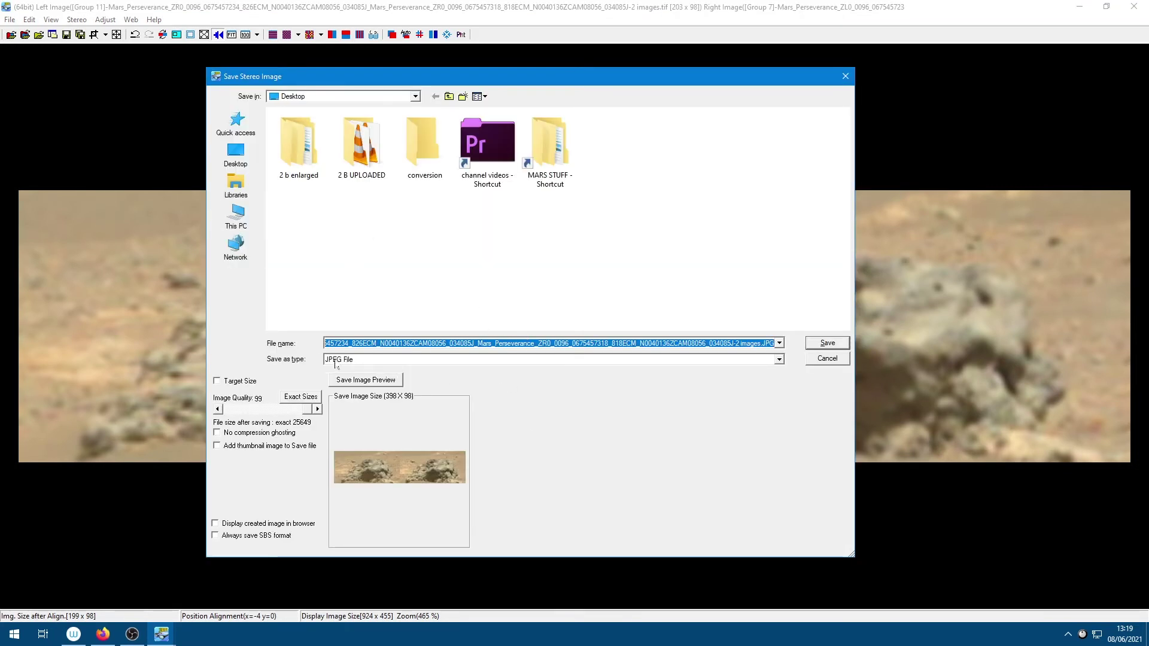
click(346, 360)
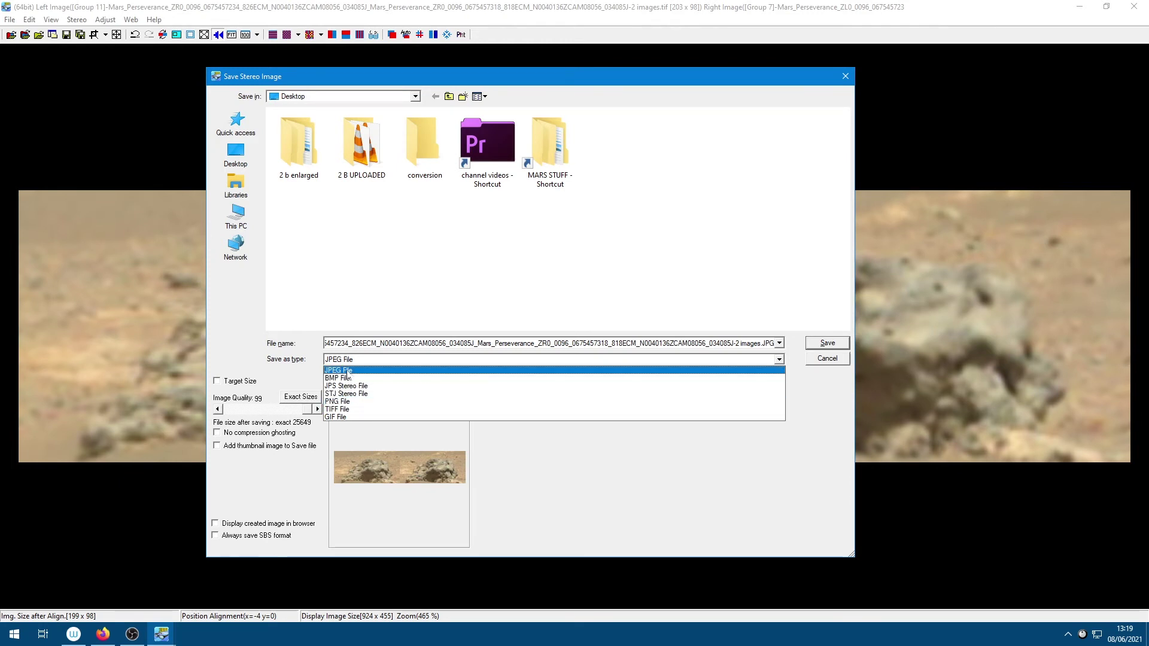
click(339, 403)
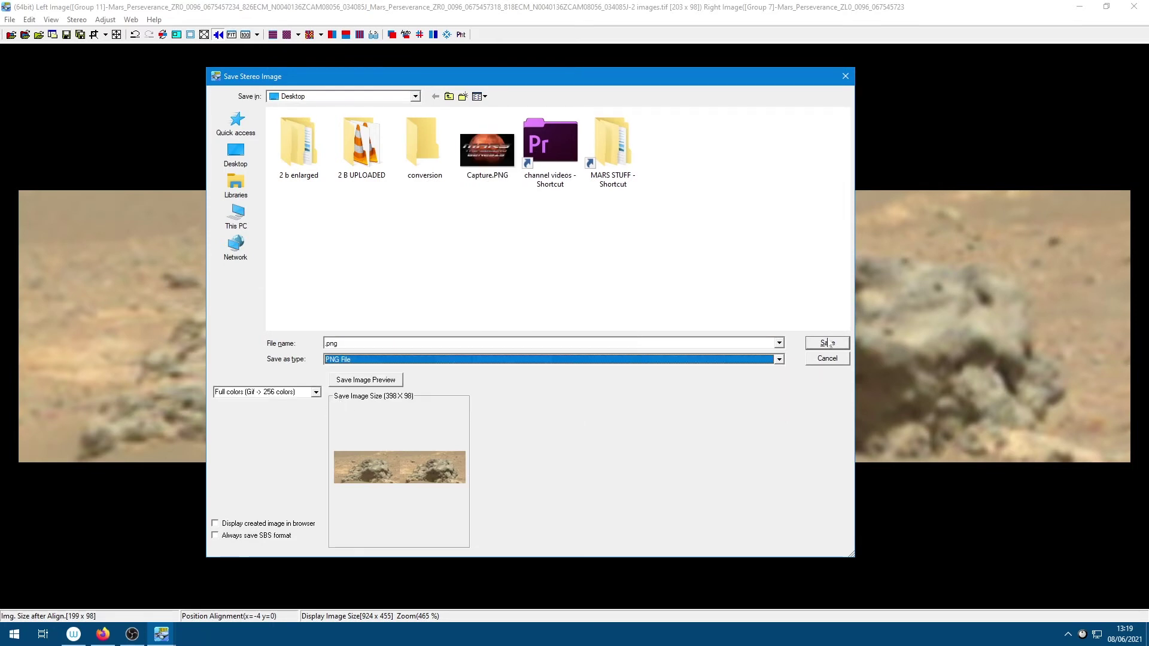
key(shift+Tab)
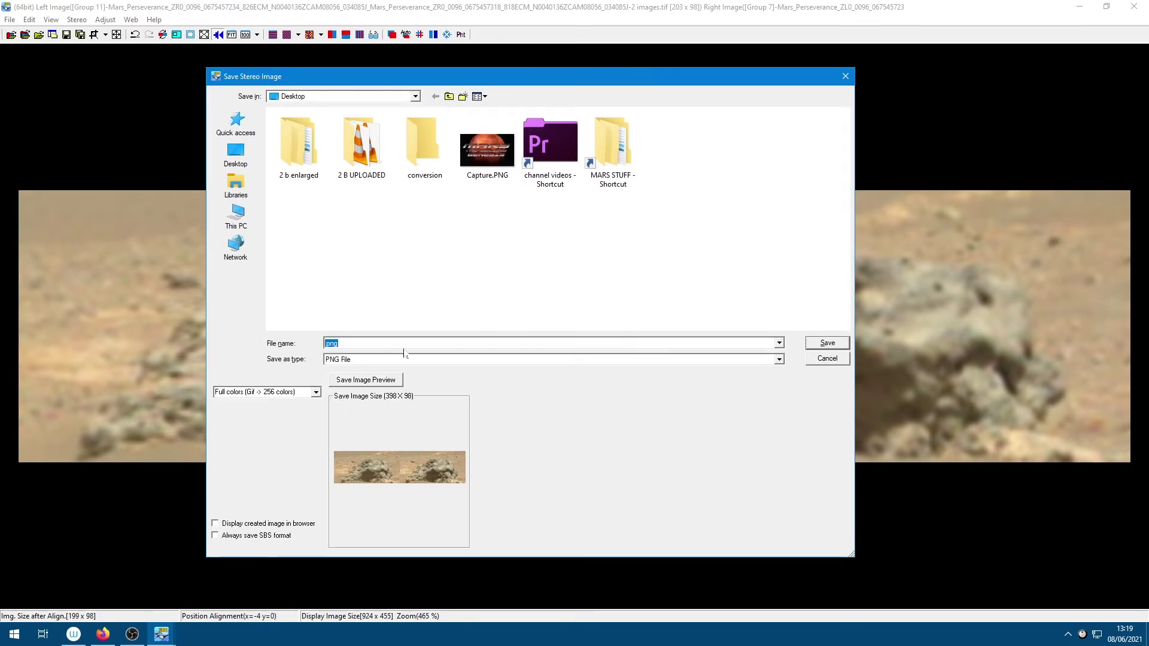
text(test)
click(827, 343)
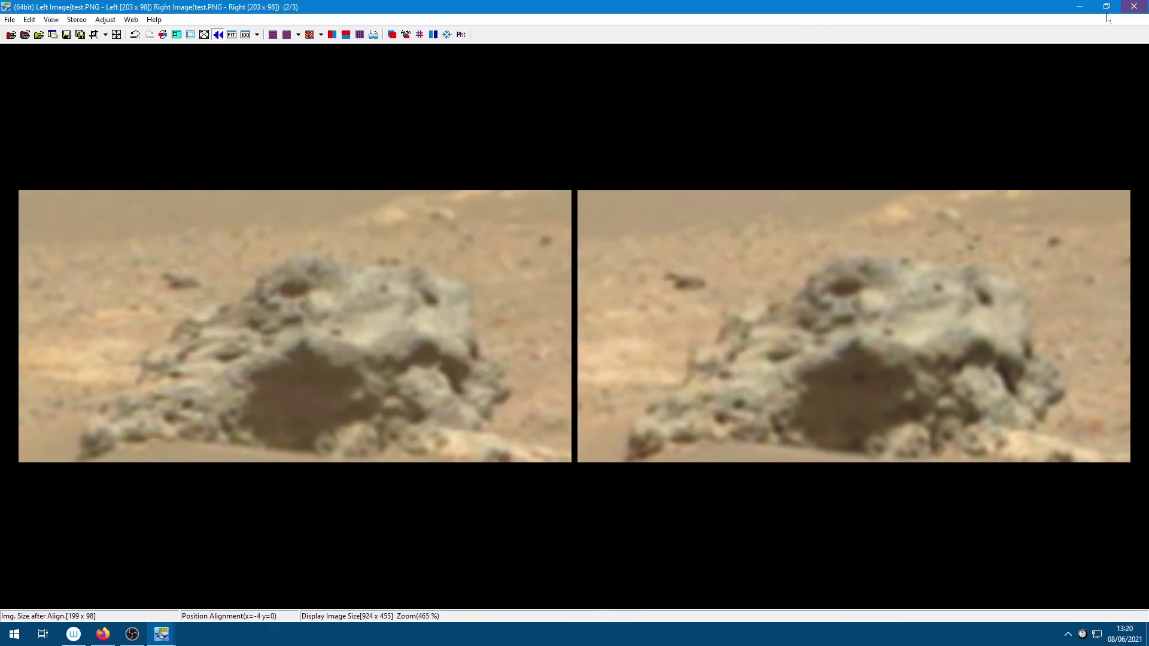
Step: Minimize the stereo program, examine test.PNG from the desktop in Windows Photo Viewer at a larger size, and close the viewer
click(1079, 9)
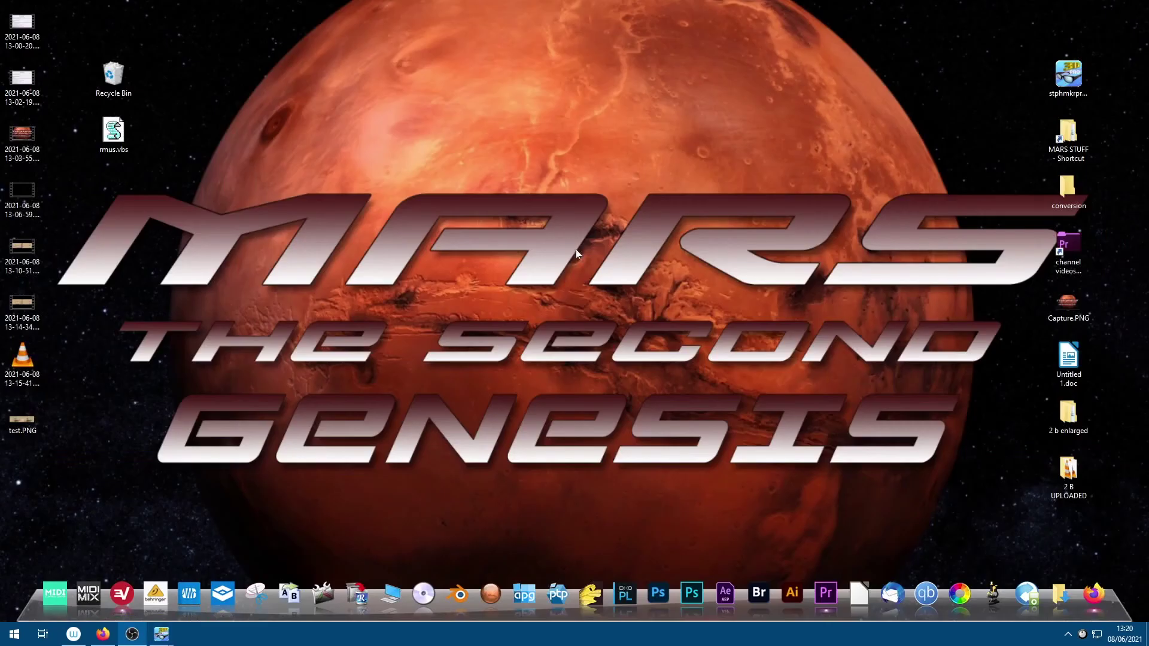
double_click(23, 422)
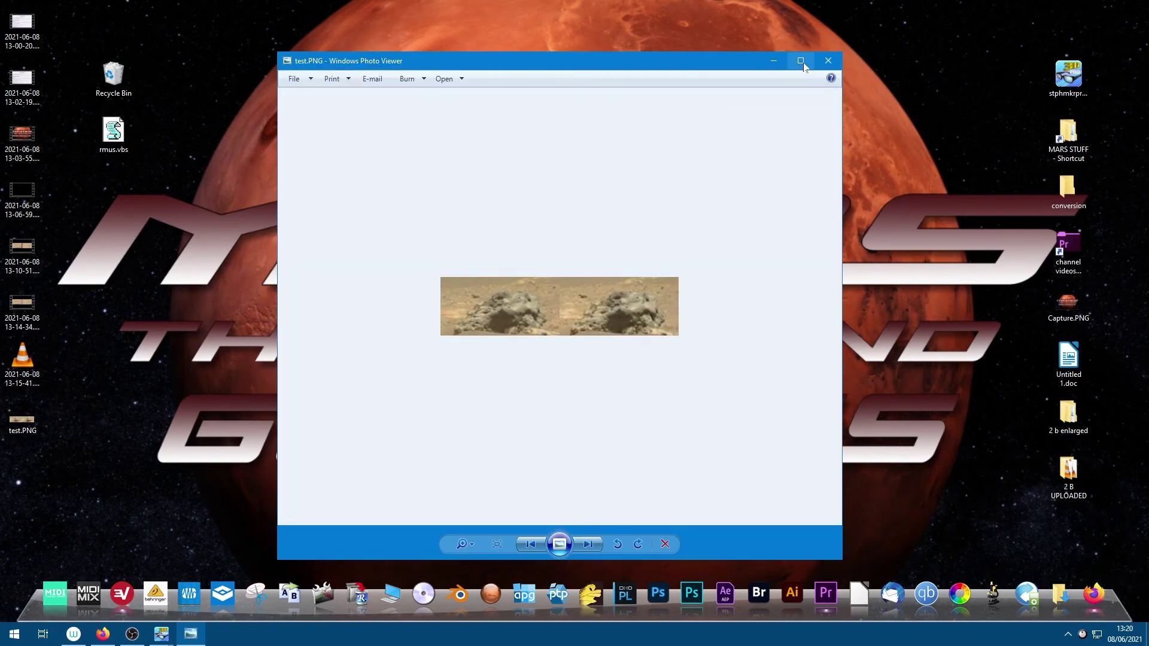
click(801, 58)
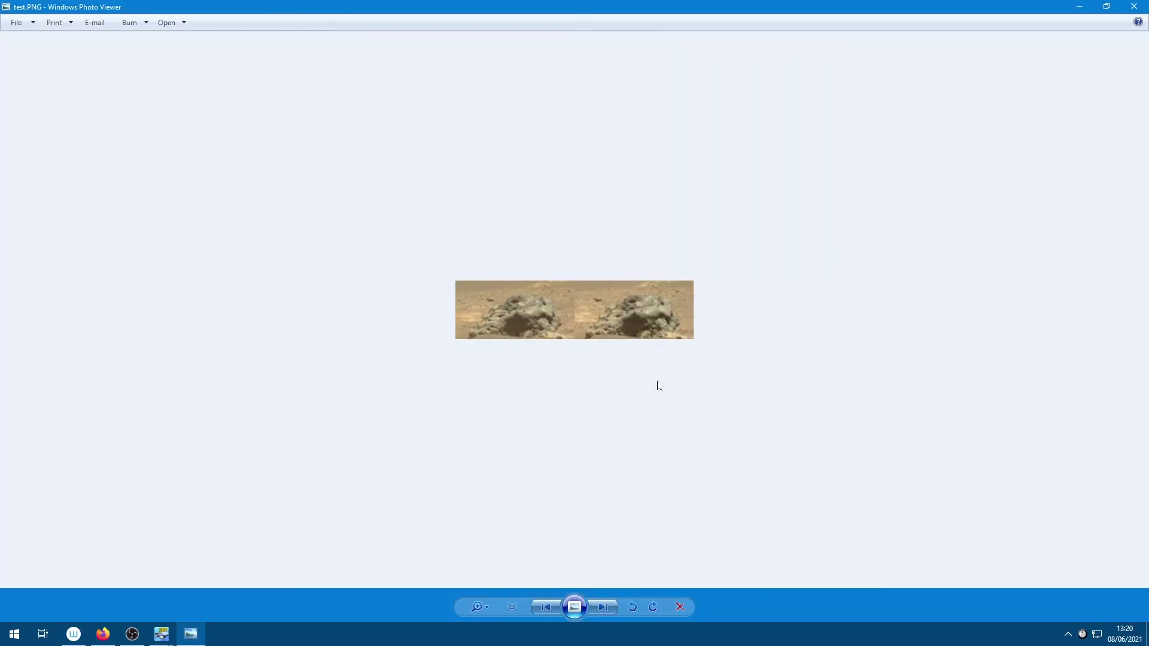
scroll(663, 387, up, 3)
scroll(662, 387, down, 2)
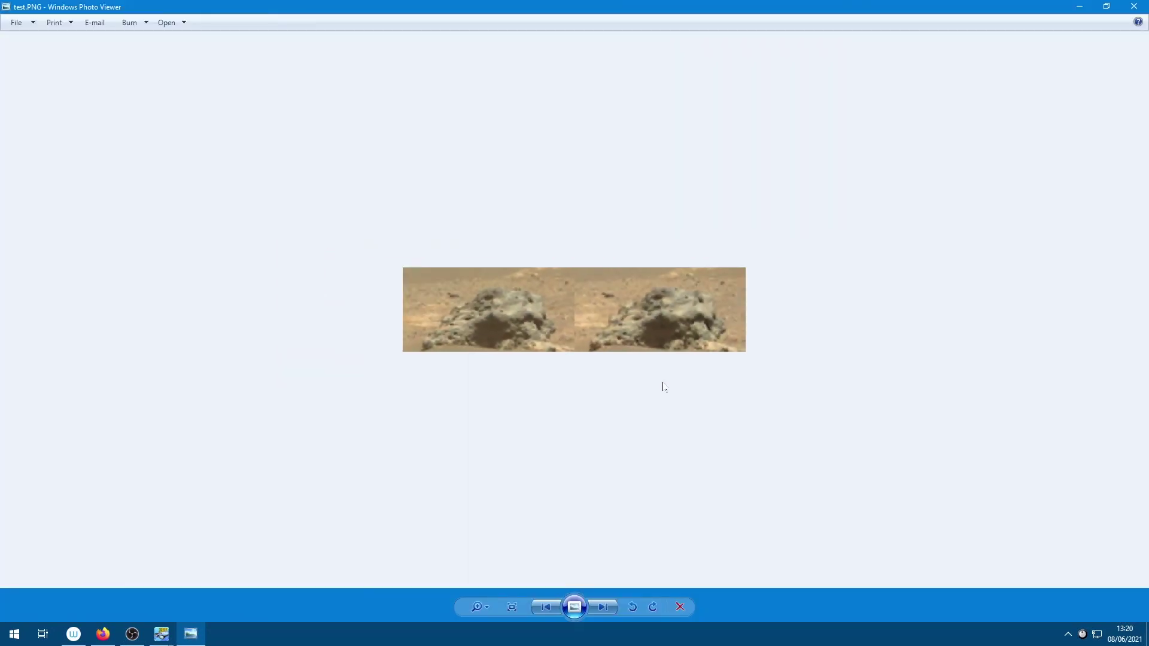
click(1135, 7)
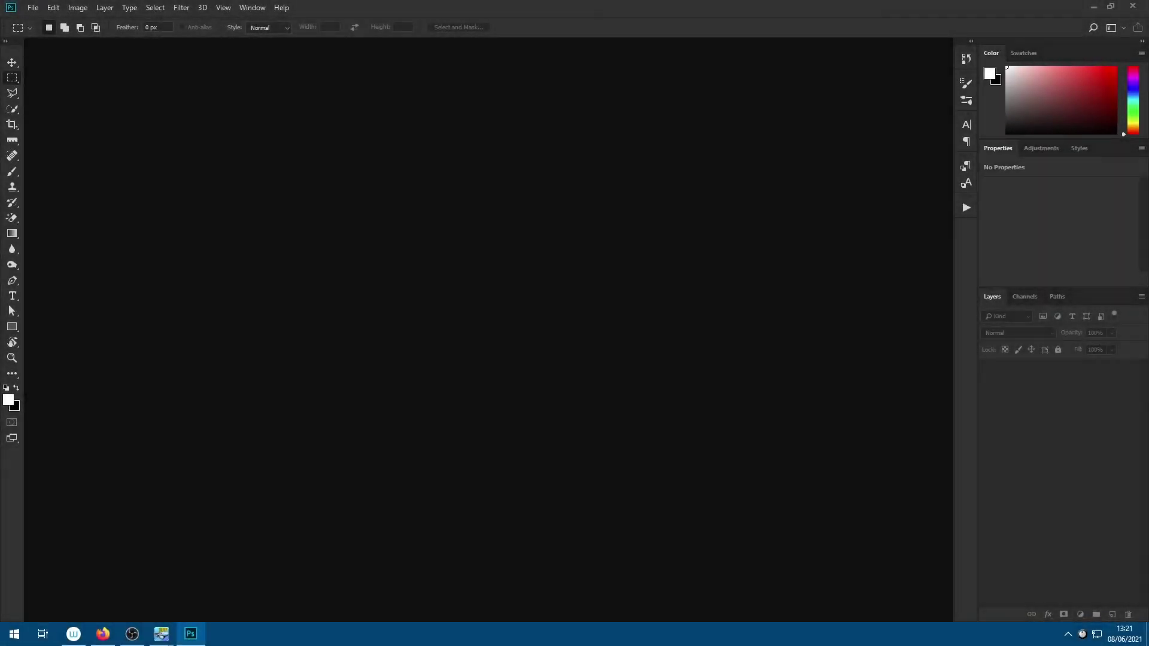
Step: Open test.PNG in Photoshop and inspect the rock pair's pixel detail up close
drag(1106, 341, 513, 377)
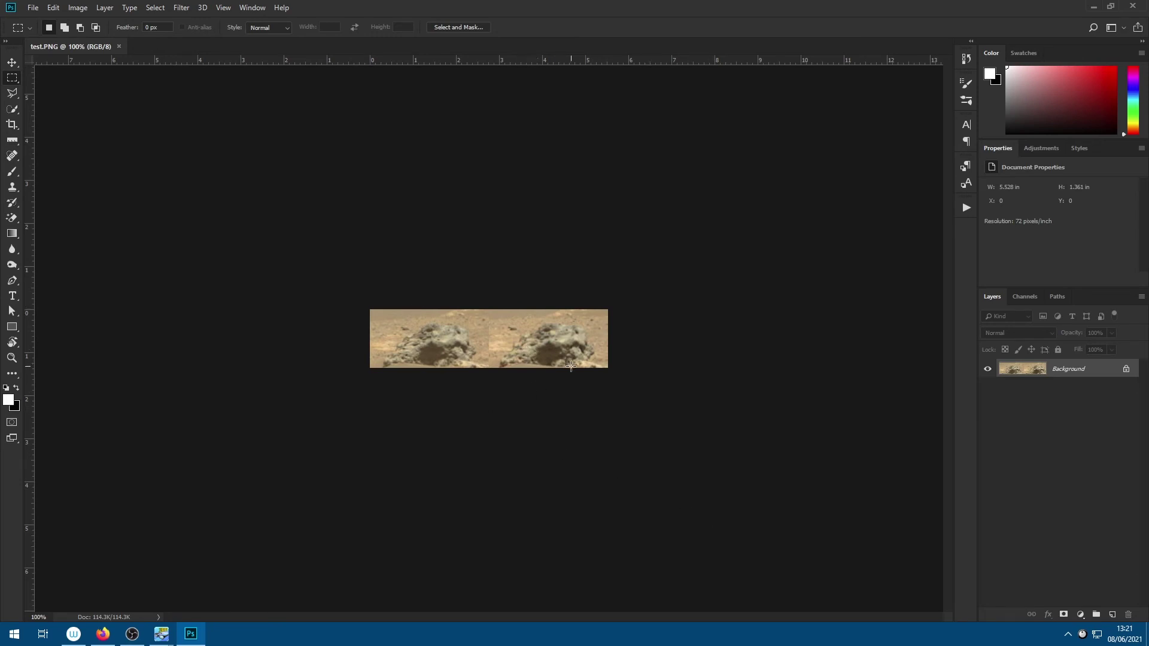
scroll(571, 368, up, 15)
scroll(720, 392, up, 1)
scroll(720, 392, up, 1)
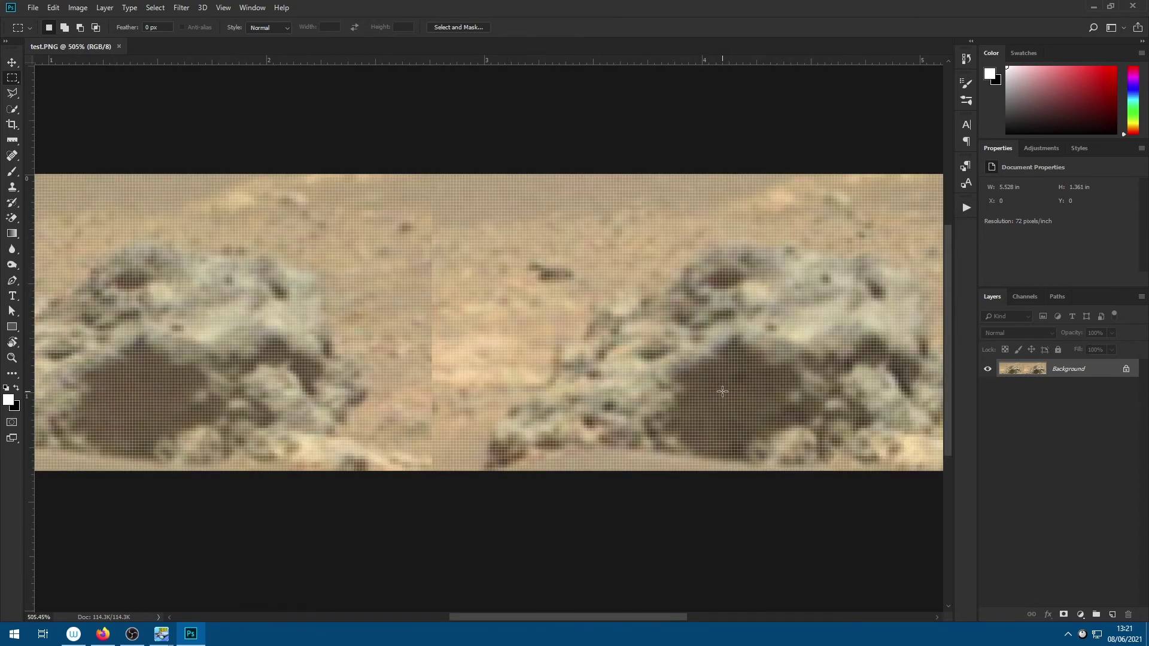
scroll(720, 392, down, 1)
scroll(720, 391, up, 1)
scroll(720, 391, down, 2)
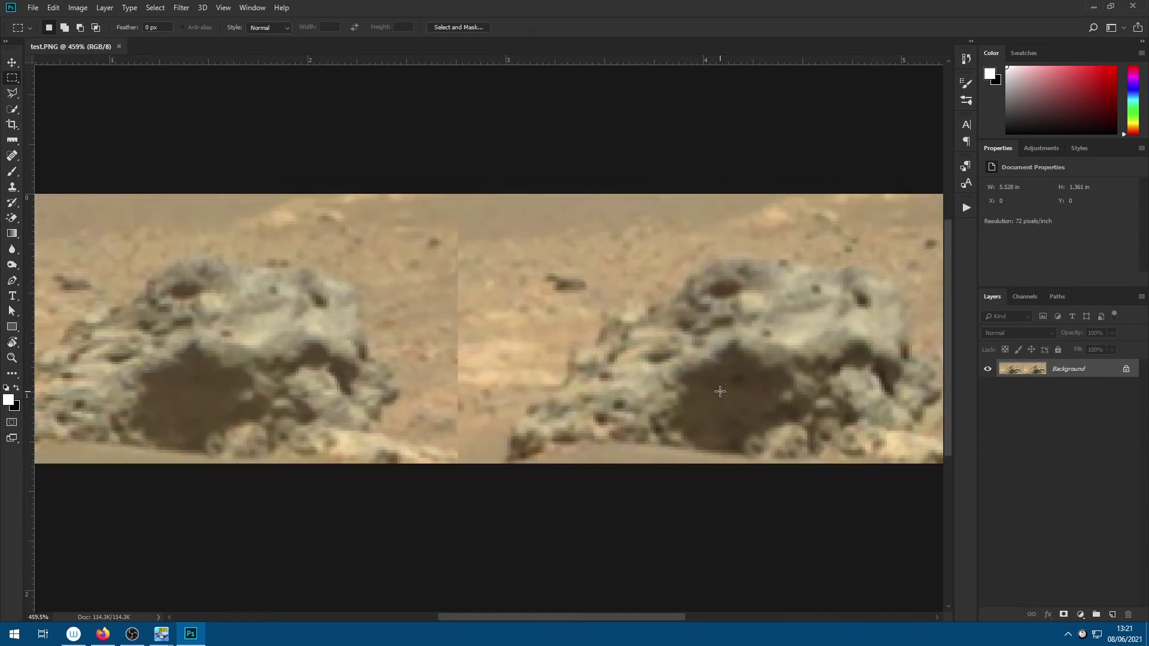
scroll(720, 391, down, 2)
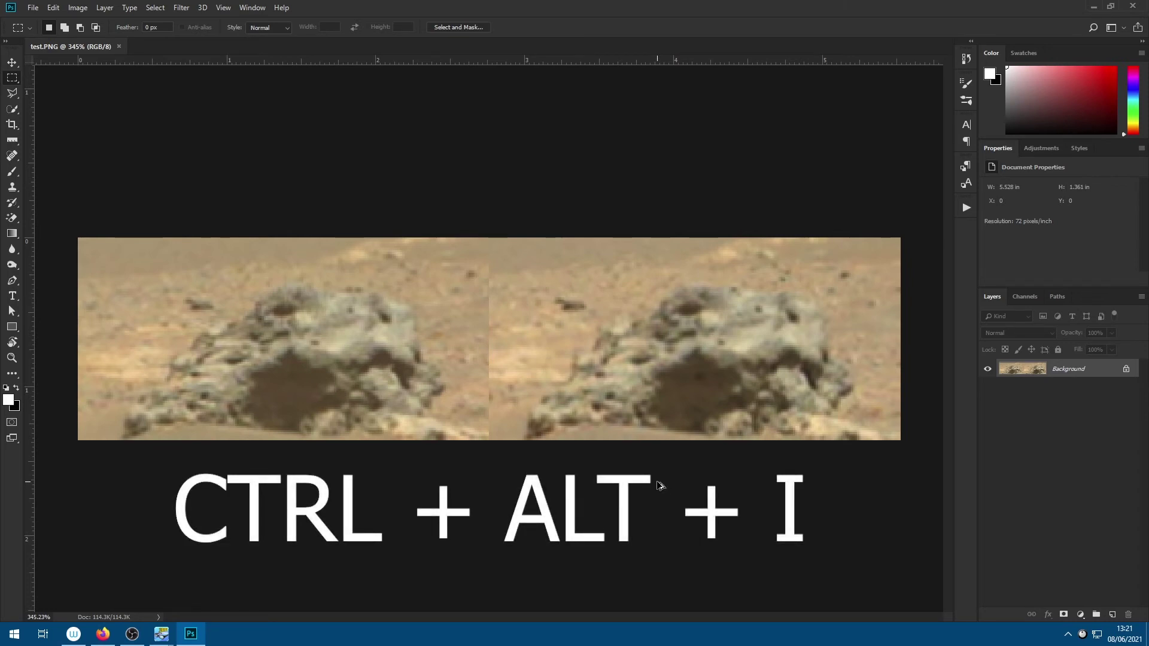
Step: Resample the image to a resolution of 300 pixels/inch with Preserve Details 2.0 and check the enlarged detail
key(ctrl+alt+i)
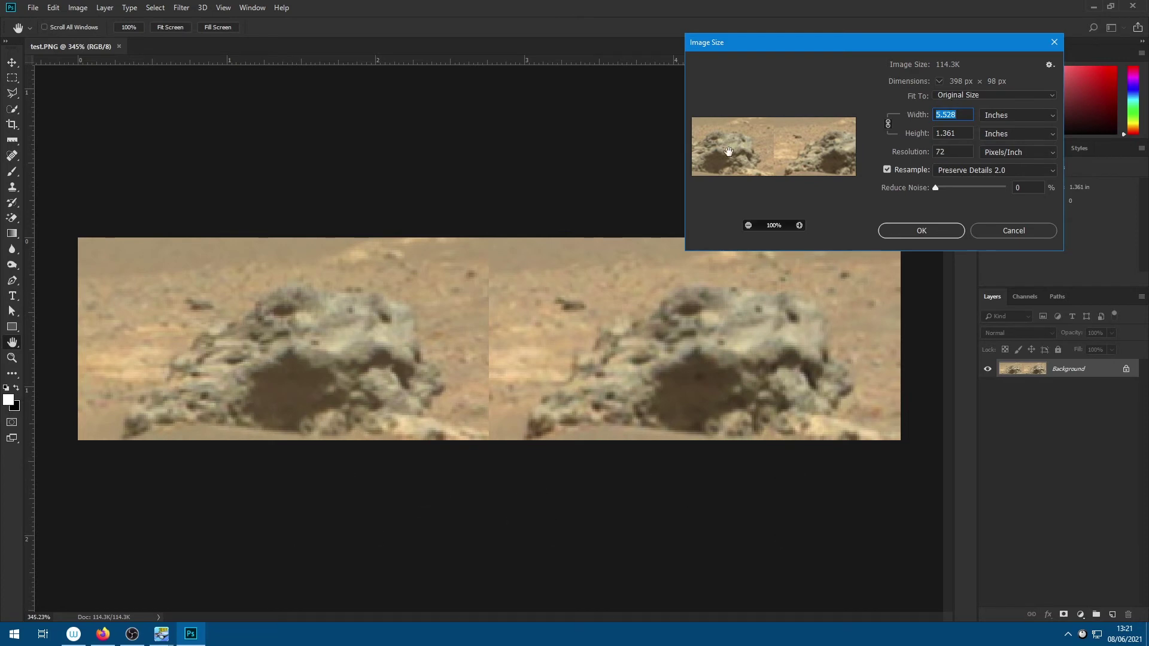
key(Tab)
key(Tab)
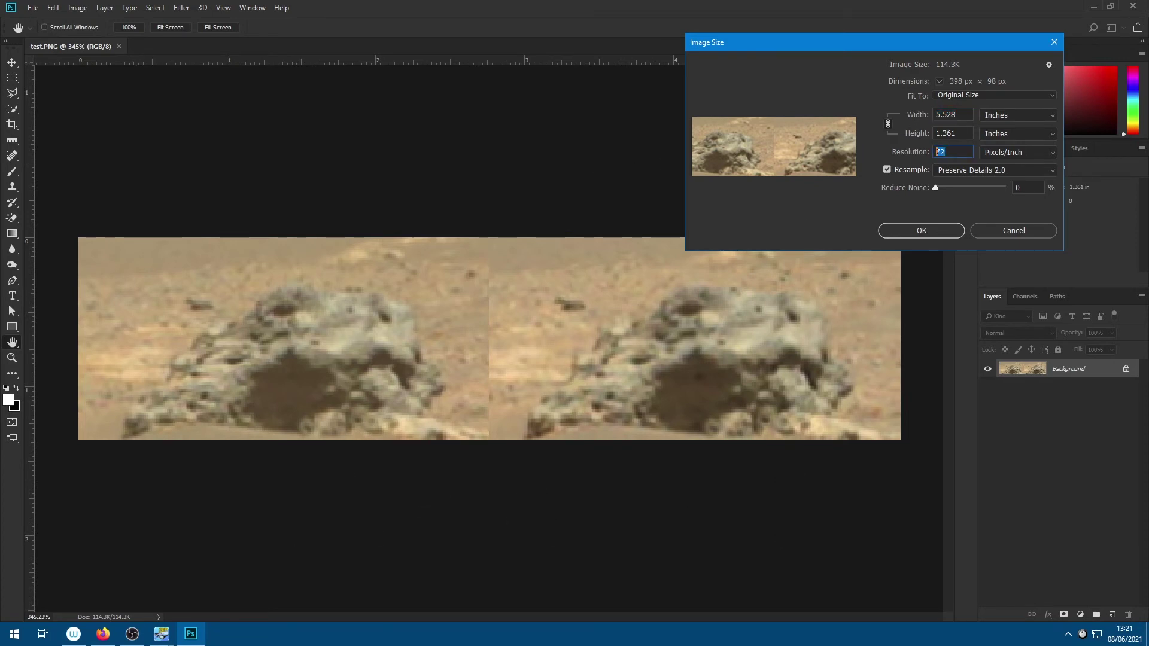
text(300)
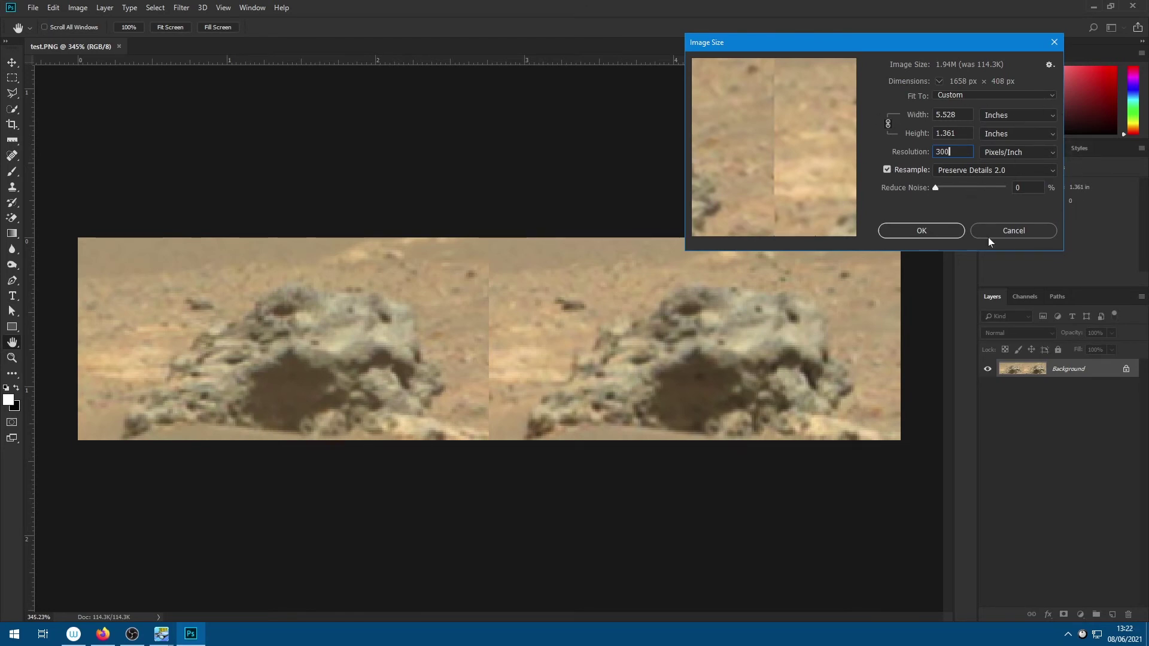
click(922, 231)
key(m)
scroll(722, 372, up, 5)
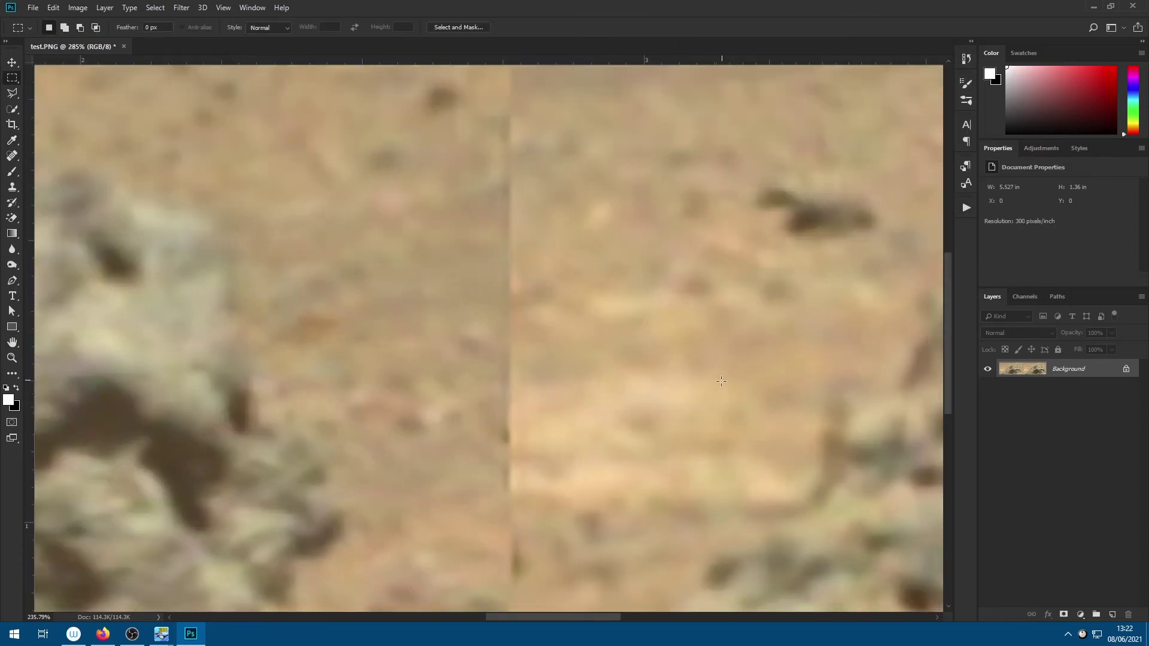
scroll(722, 373, down, 3)
scroll(706, 394, down, 3)
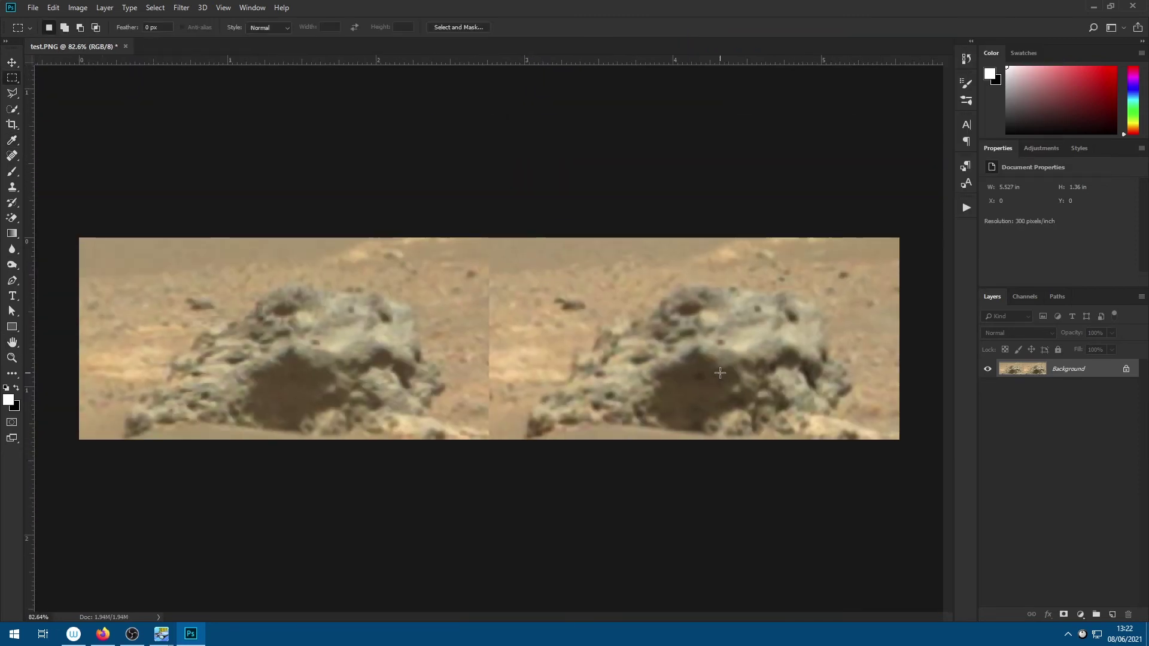
scroll(744, 402, up, 3)
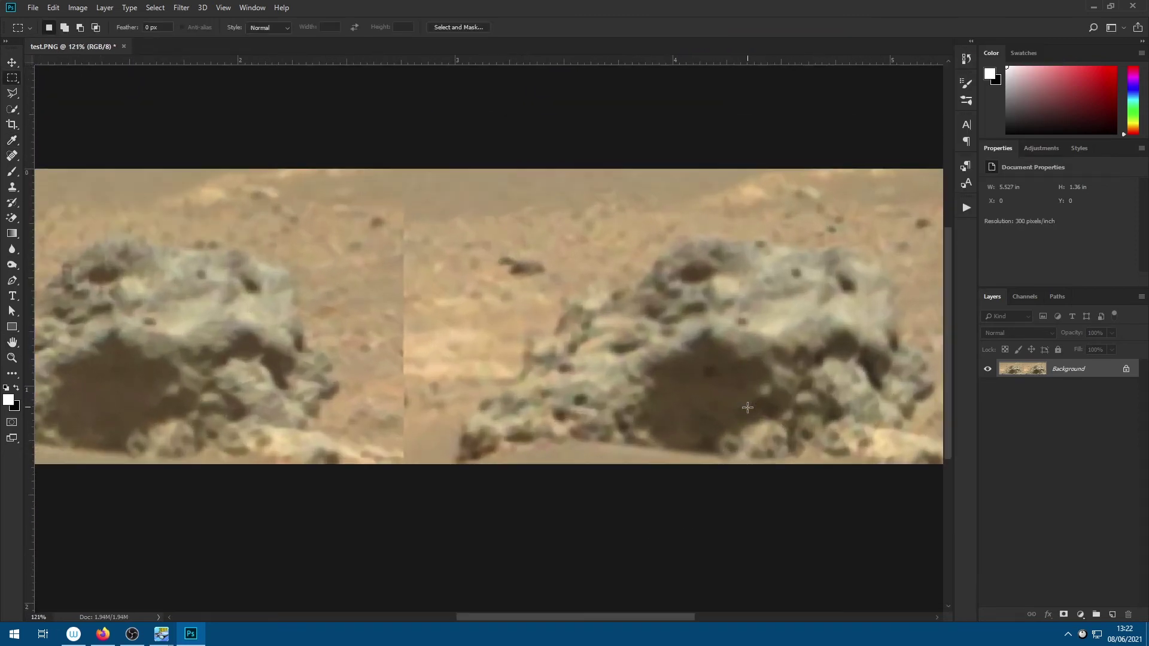
scroll(756, 434, down, 3)
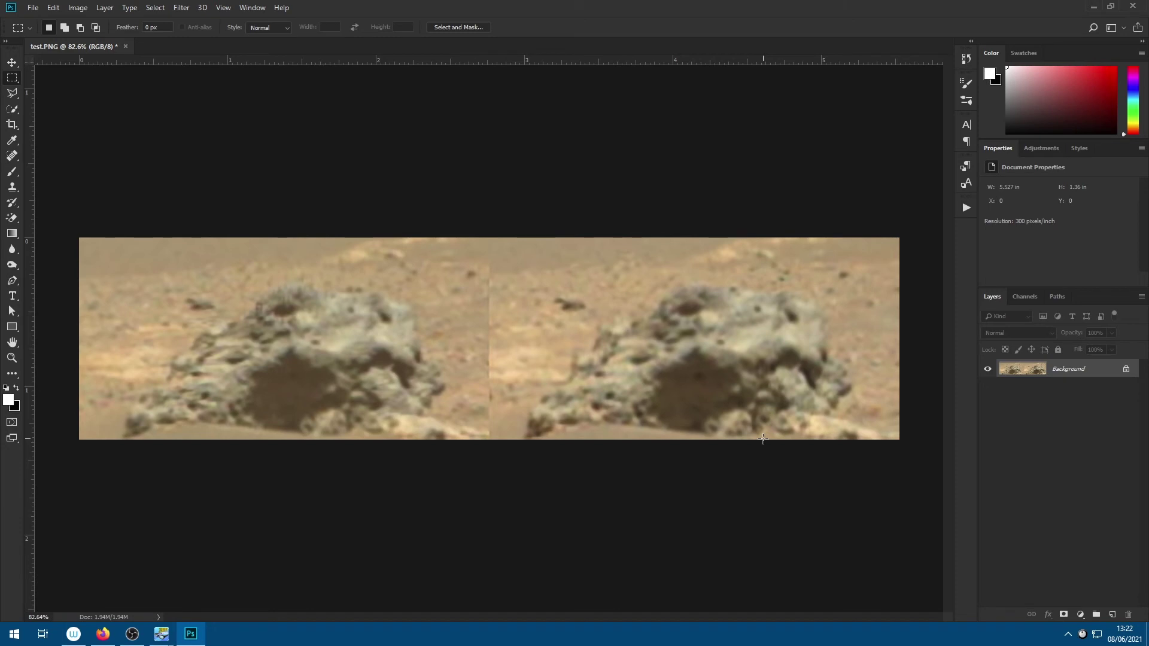
Step: Save Find Dark & Light Colors with Snap Neutral Midtones as the default auto colour correction in Curves, and cancel the curve adjustment
key(ctrl+m)
key(ctrl+m)
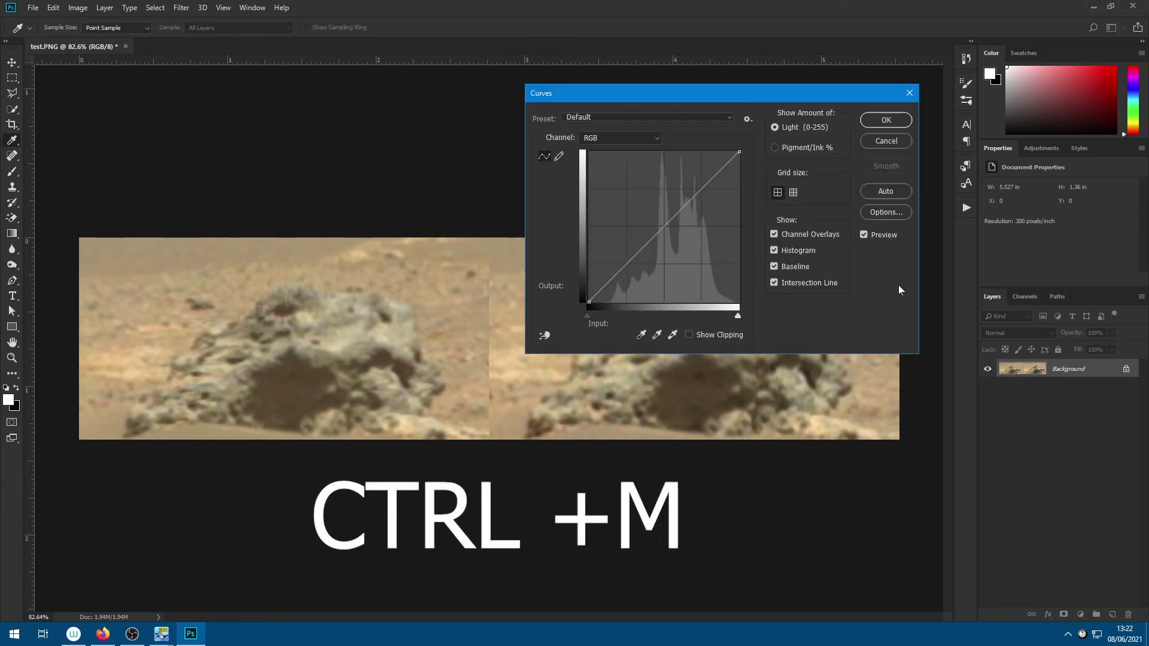
click(883, 212)
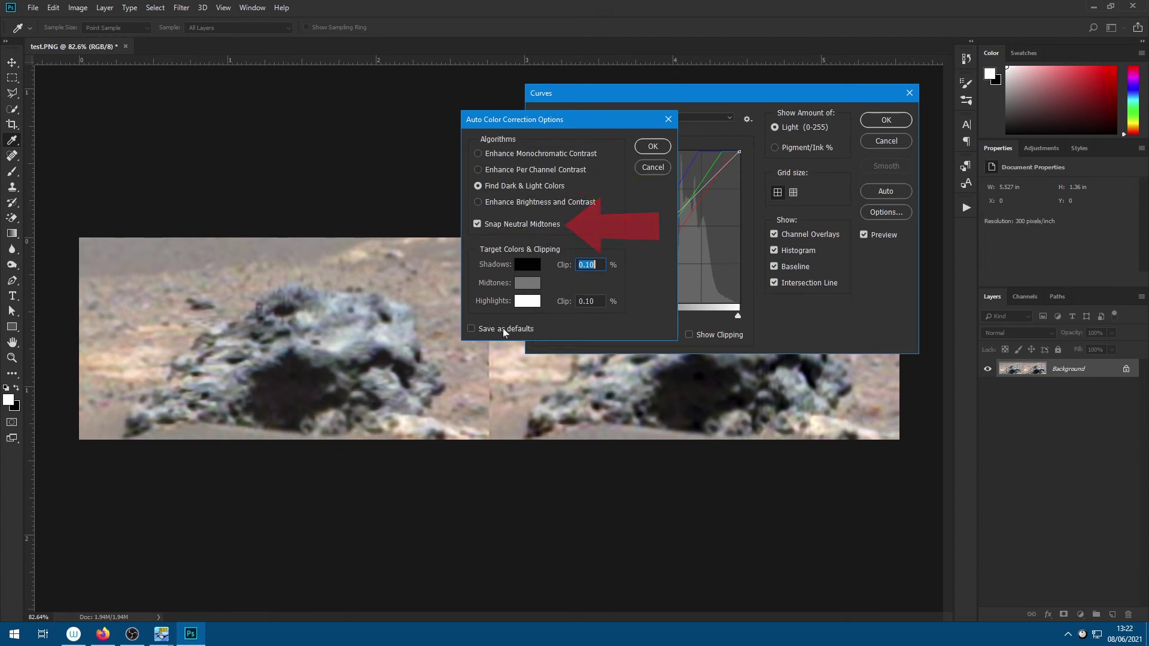
click(472, 328)
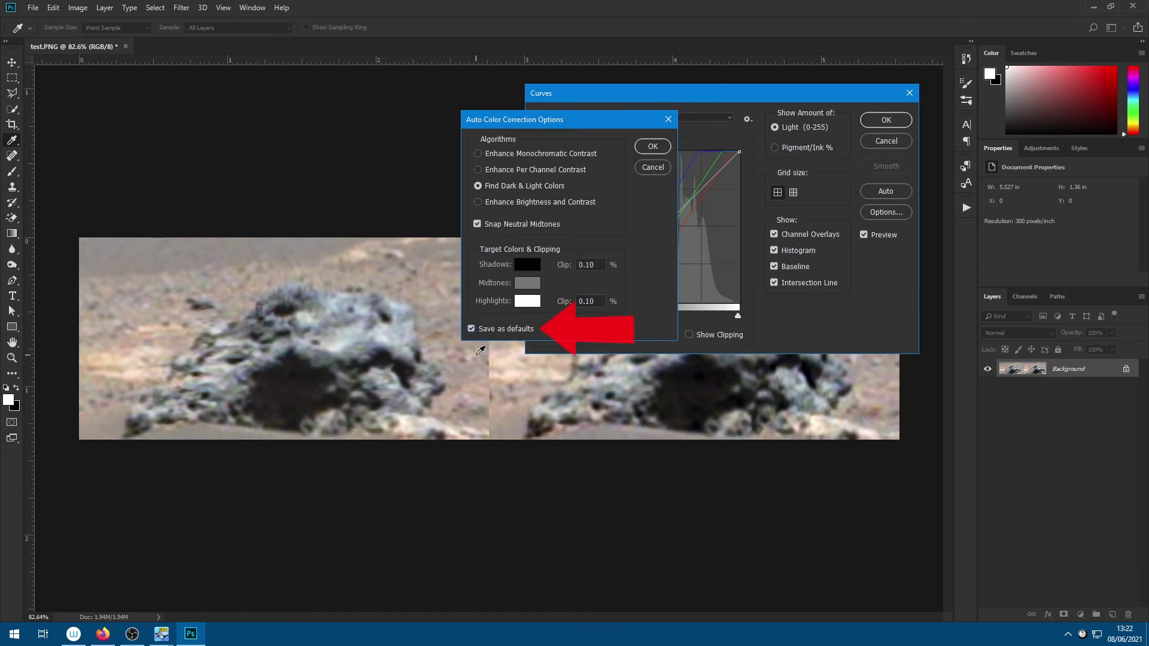
click(652, 146)
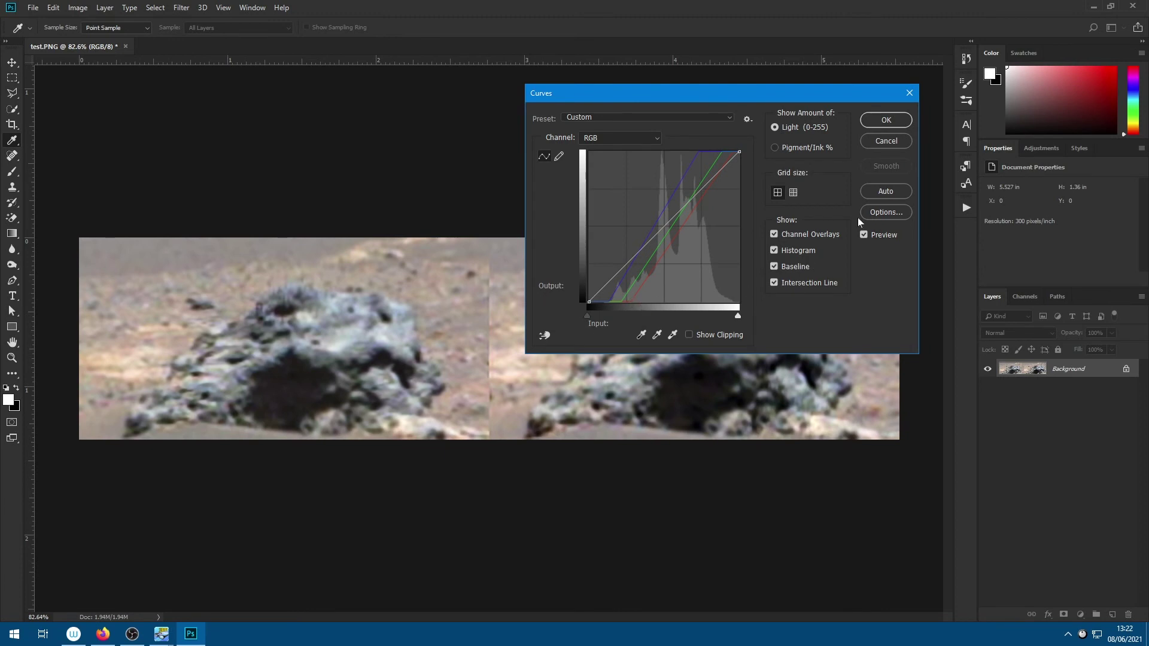
click(880, 142)
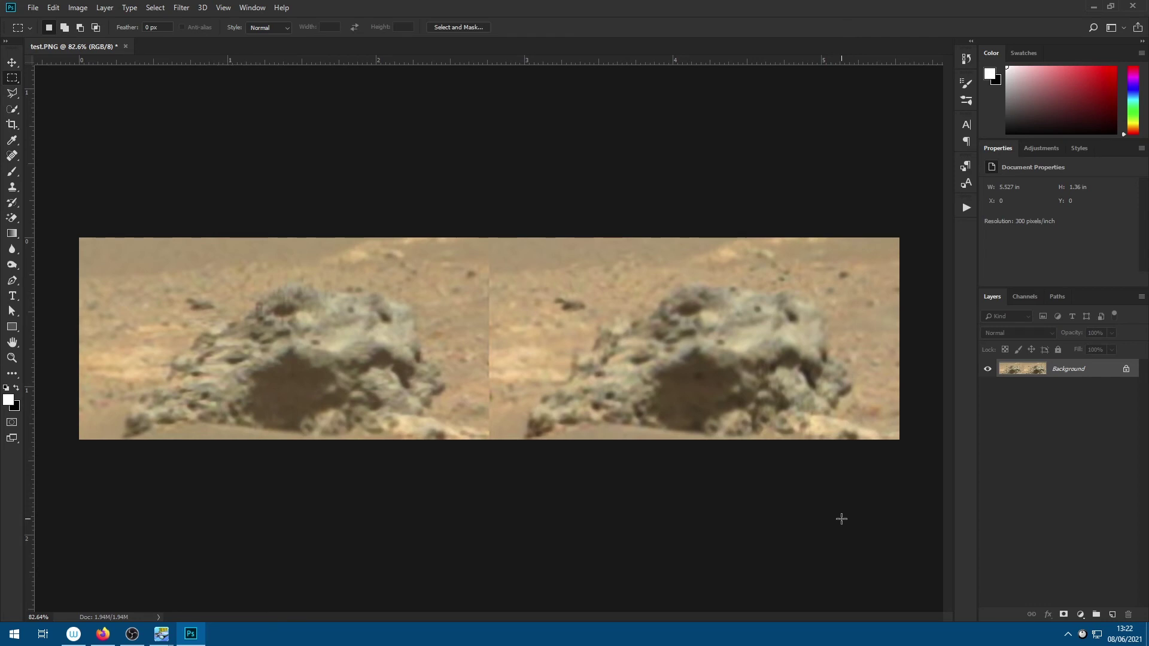
Step: Apply a Curves auto colour correction to the rock pair using Find Dark & Light Colors with Snap Neutral Midtones
key(ctrl+m)
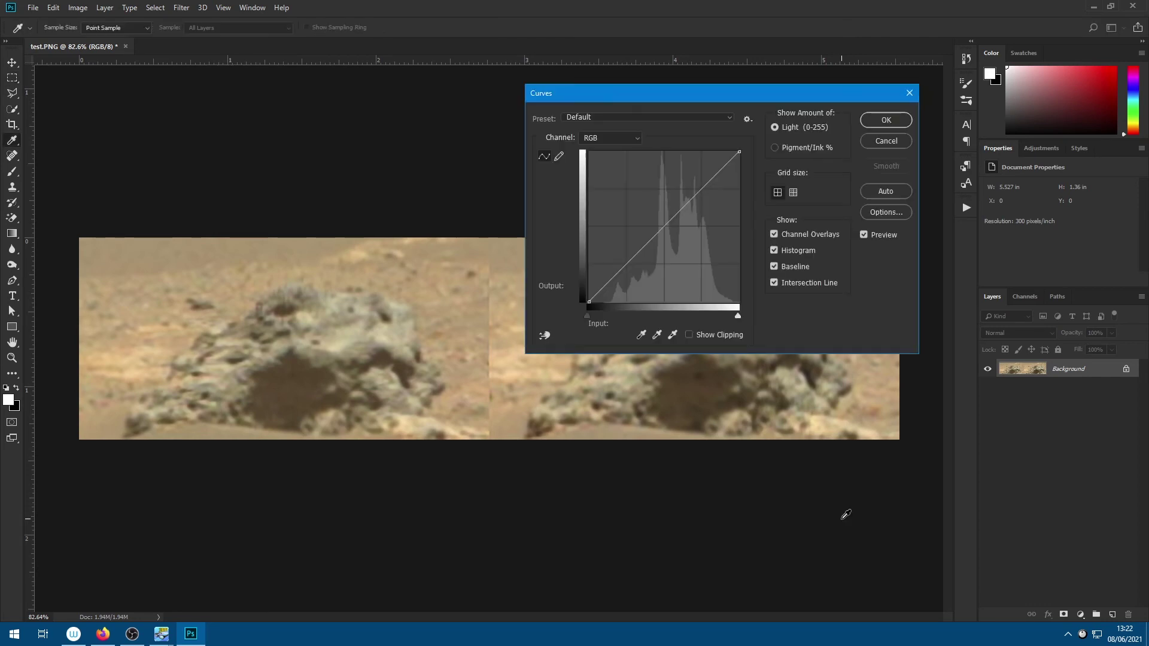
click(883, 213)
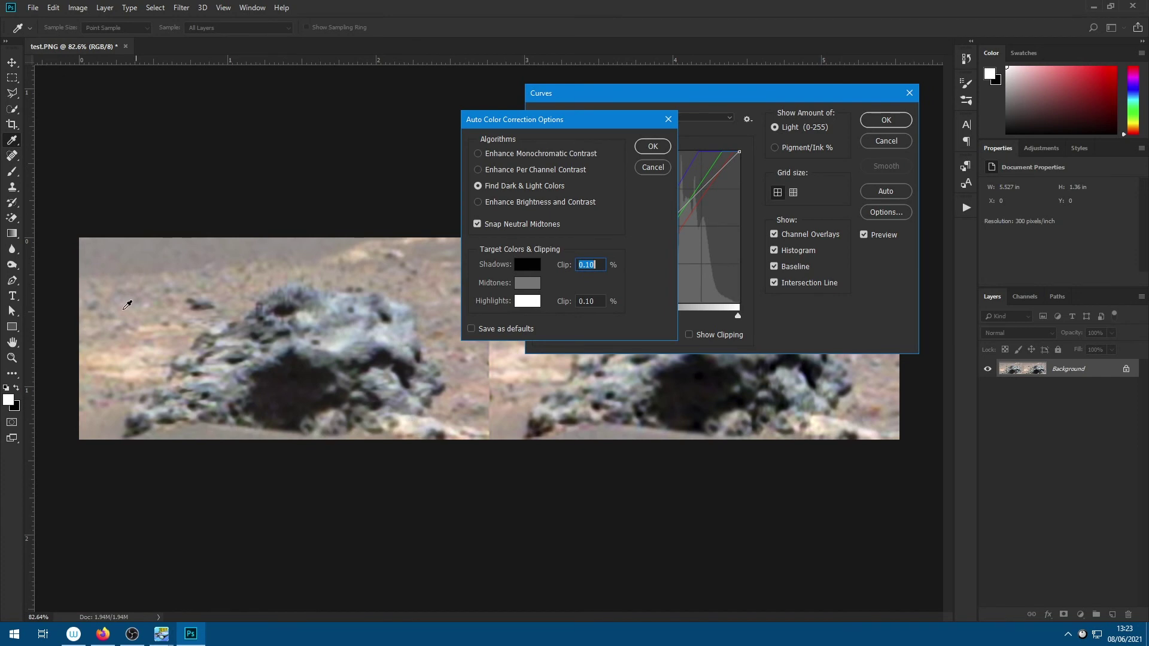
click(653, 146)
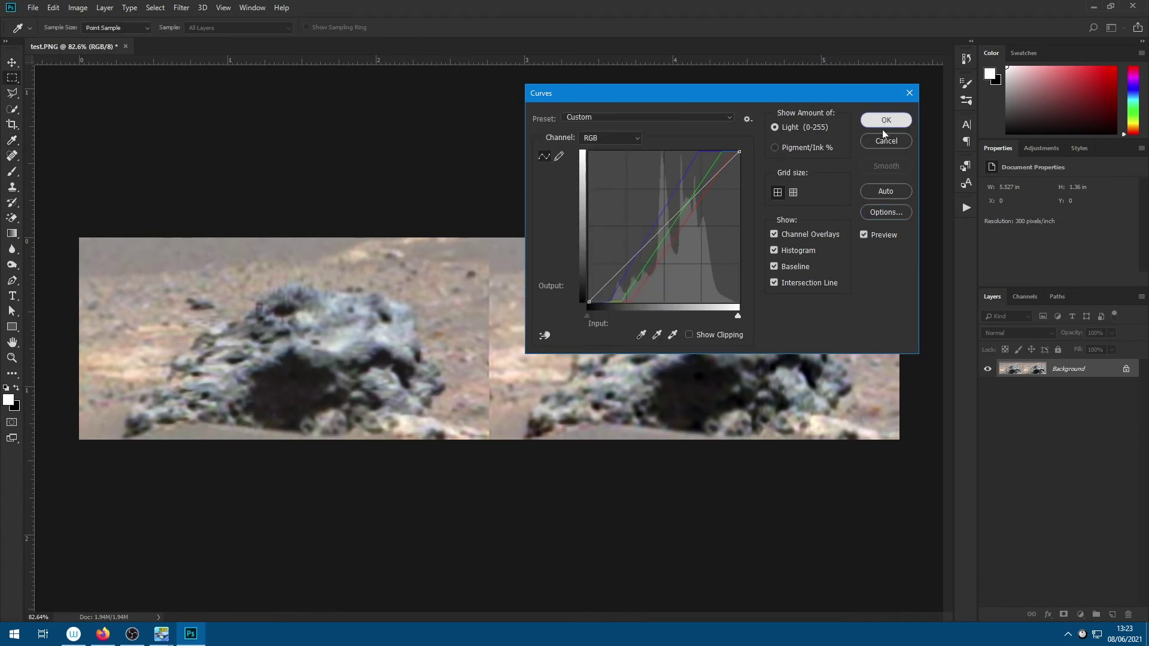
click(885, 122)
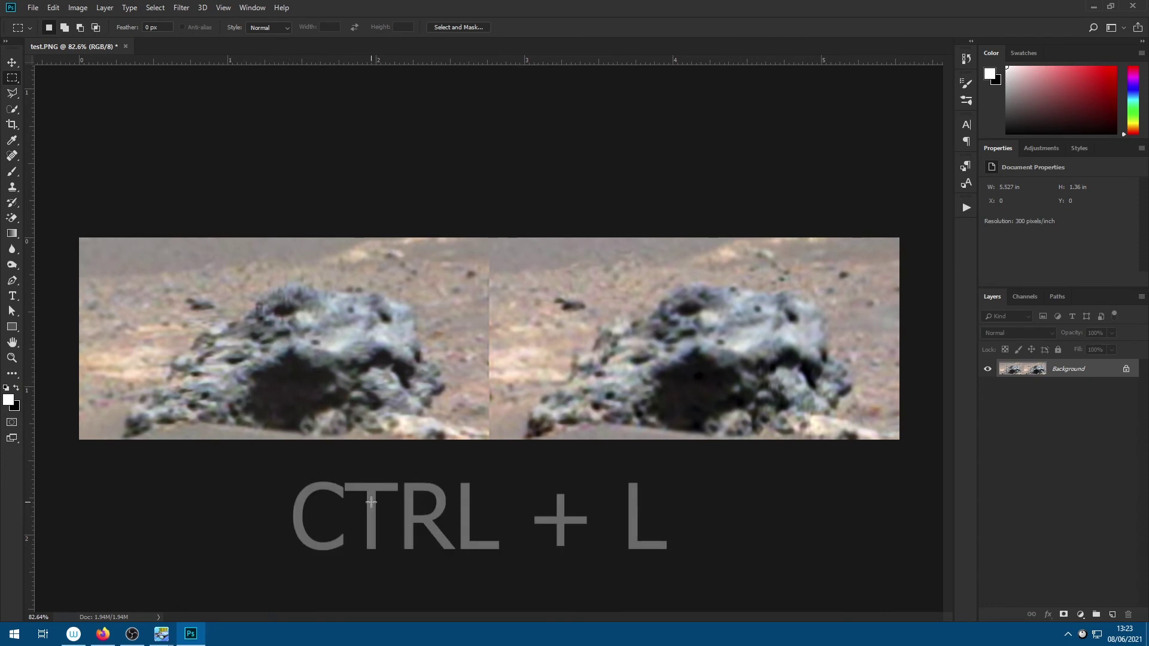
Step: Brighten the rock pair's midtones with a Levels adjustment, setting the RGB midtone input level to 1.26
key(ctrl+l)
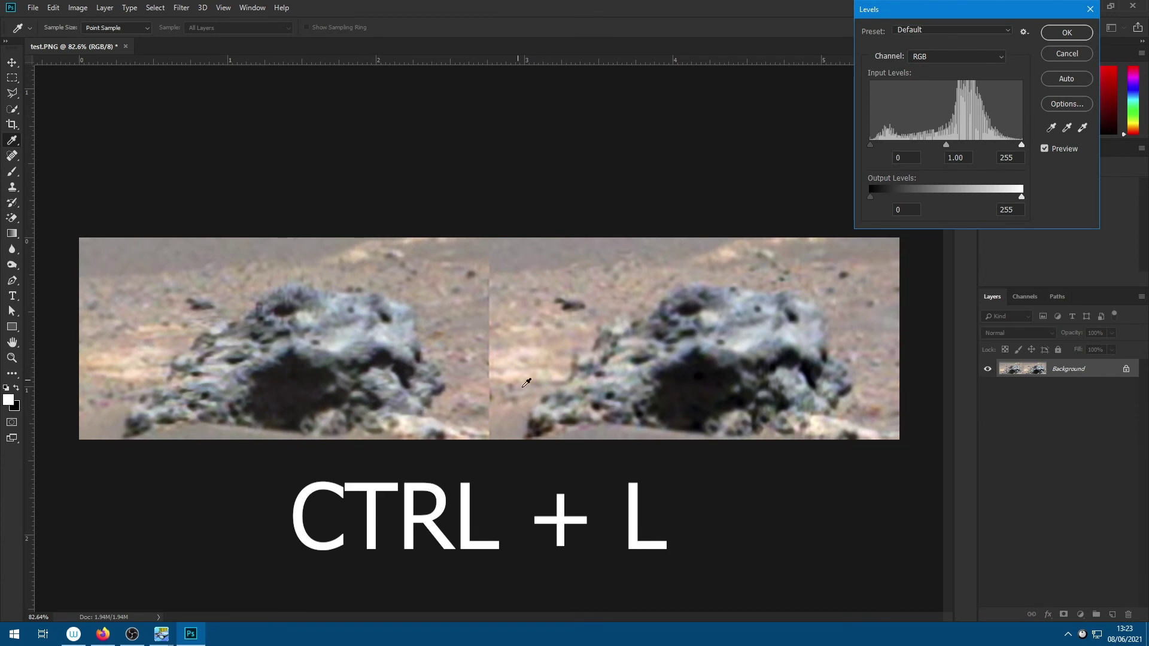
drag(947, 144, 925, 144)
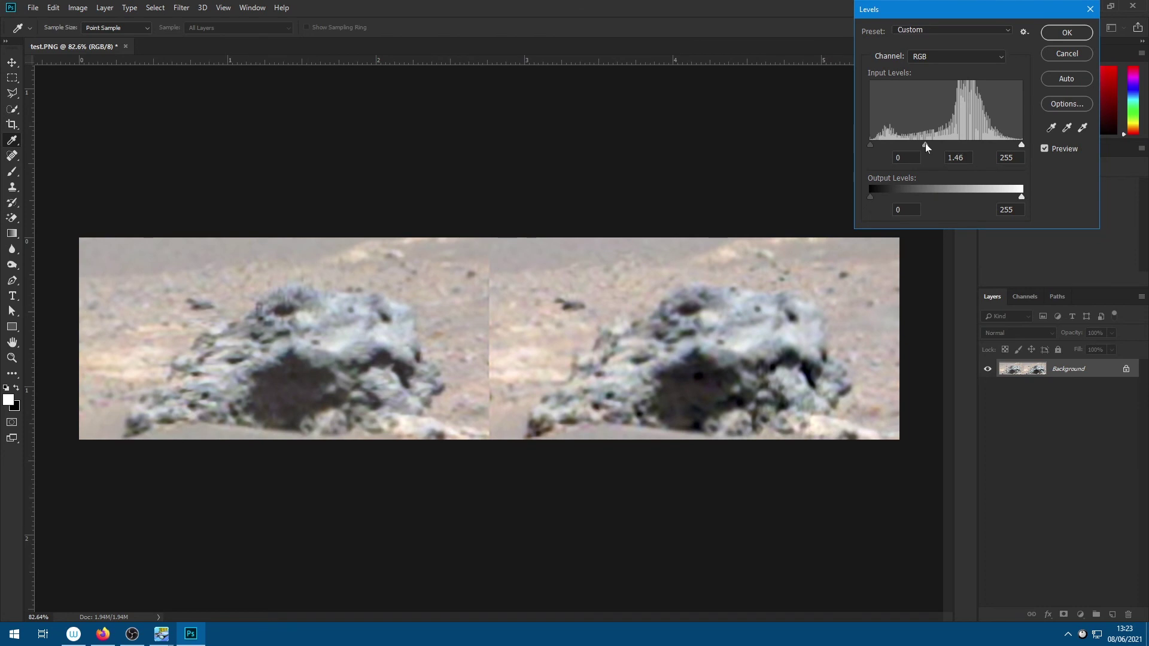
drag(925, 144, 934, 144)
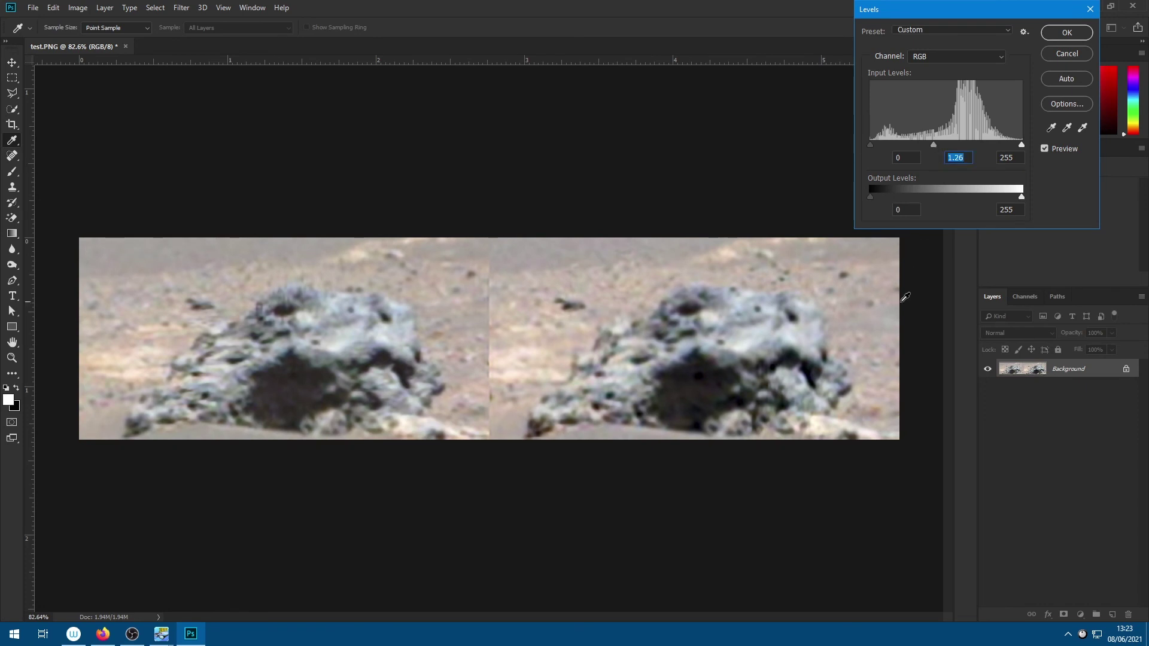
click(1077, 33)
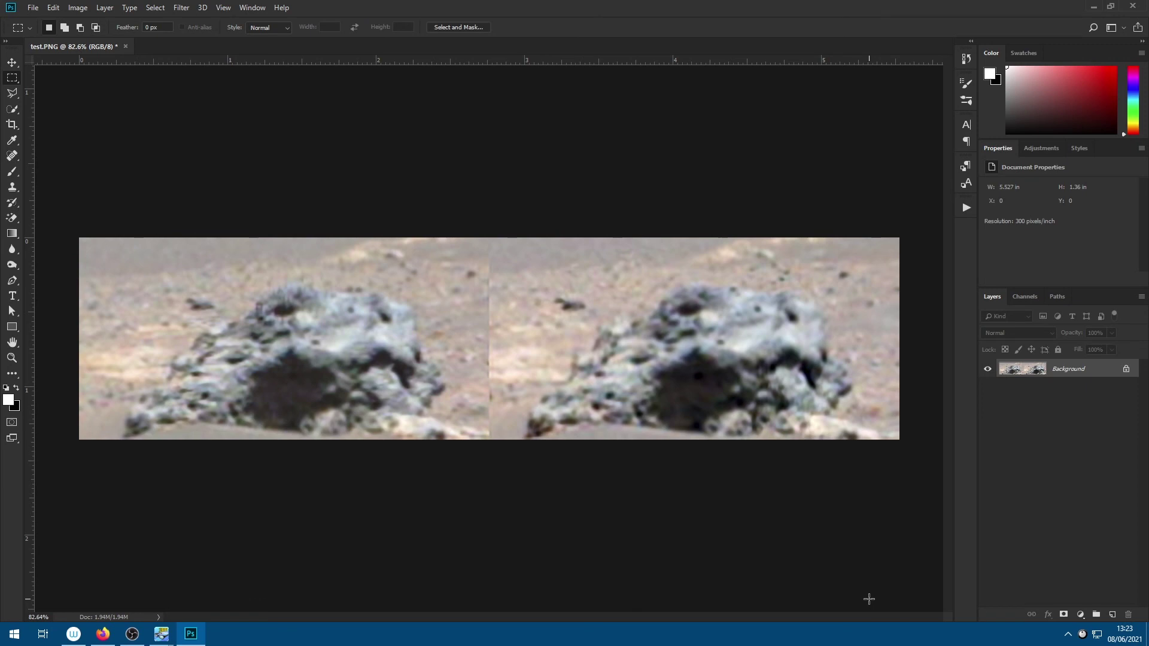
Step: Save the corrected test.PNG, close the image and quit Photoshop
key(ctrl+s)
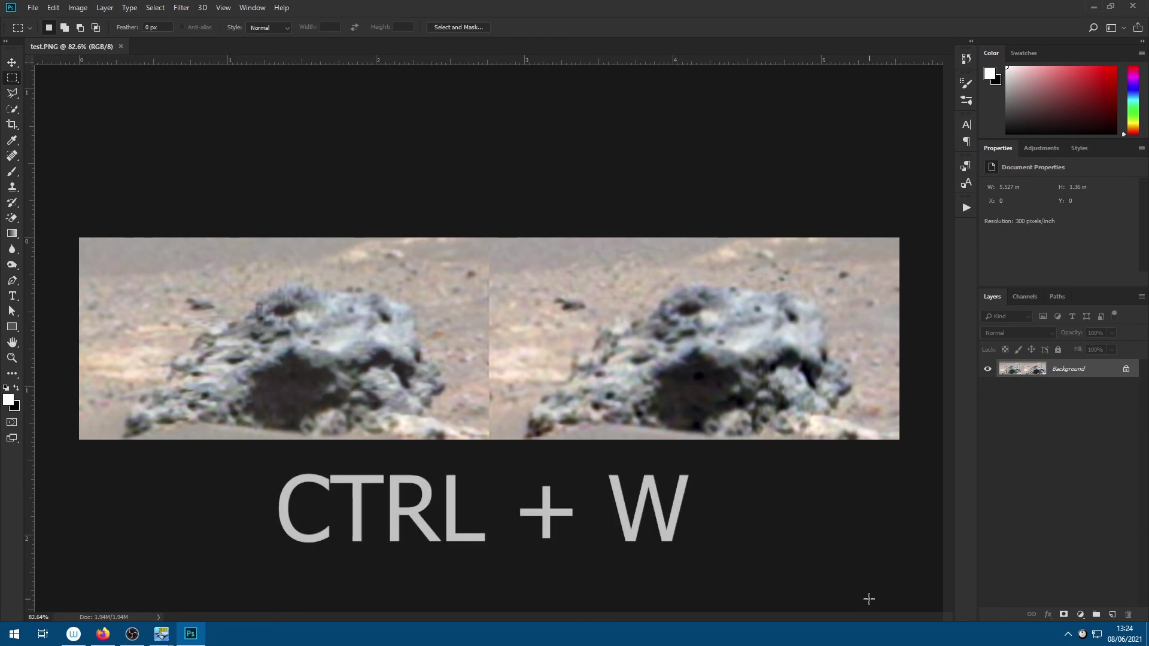
key(ctrl+w)
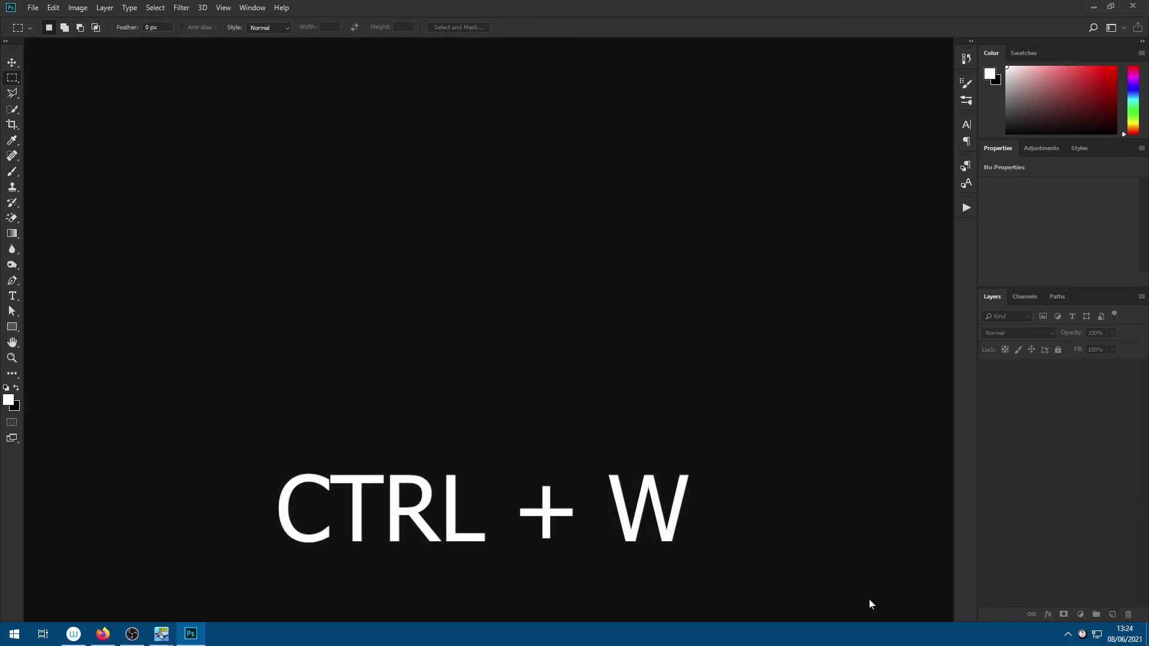
click(1135, 7)
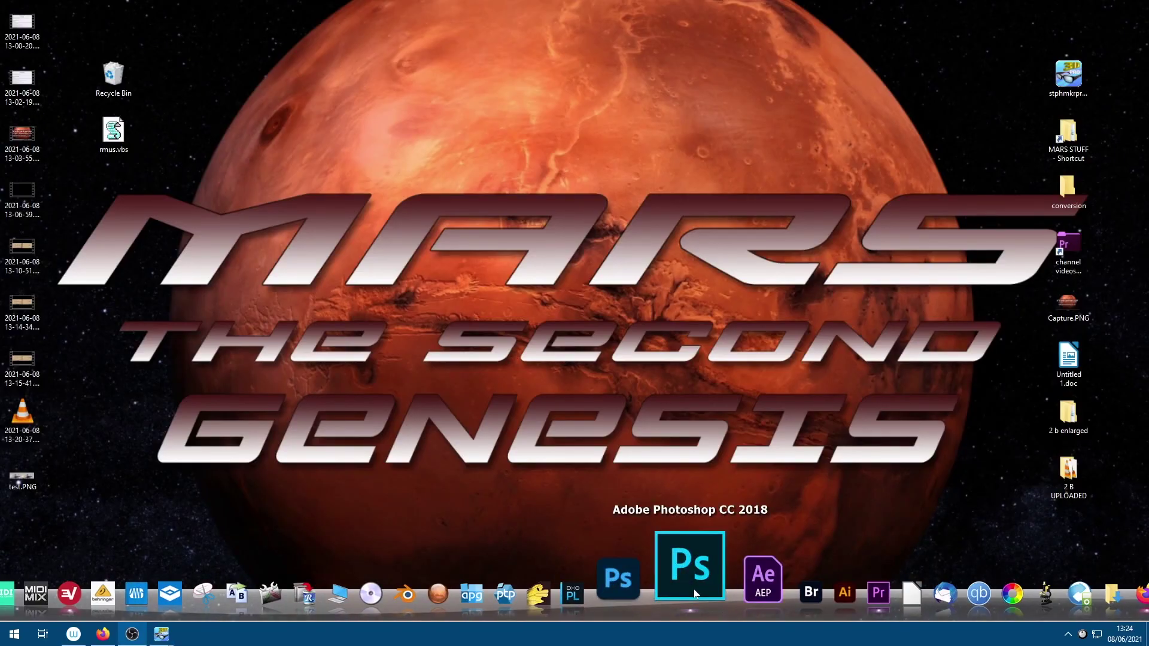